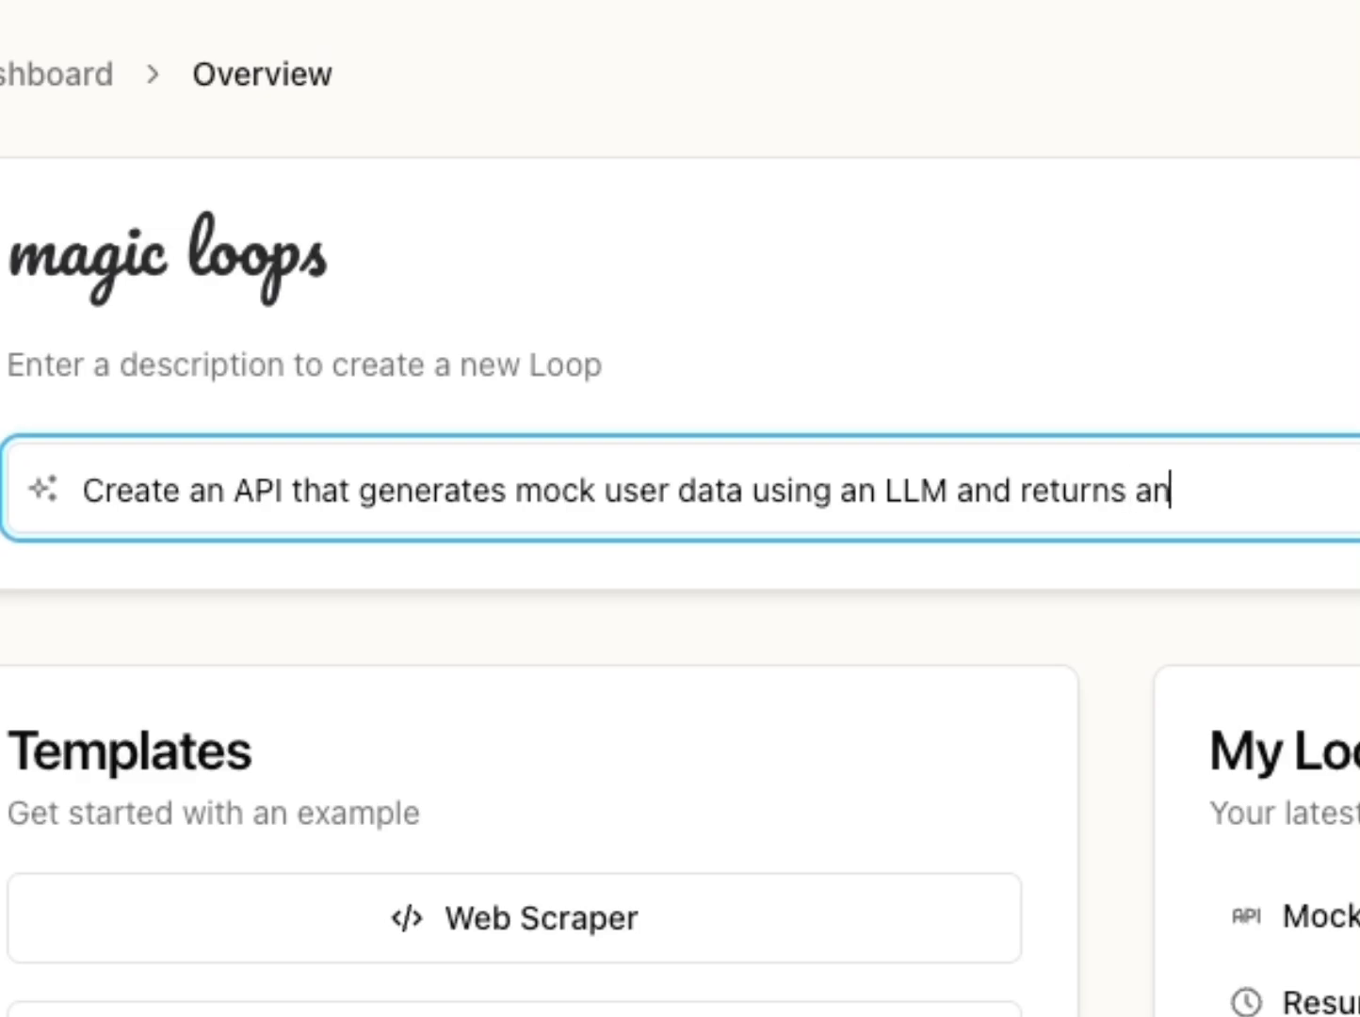
Create a new loop from the description of an API that generates mock user data using an LLM
{"action": "key", "text": "Return"}
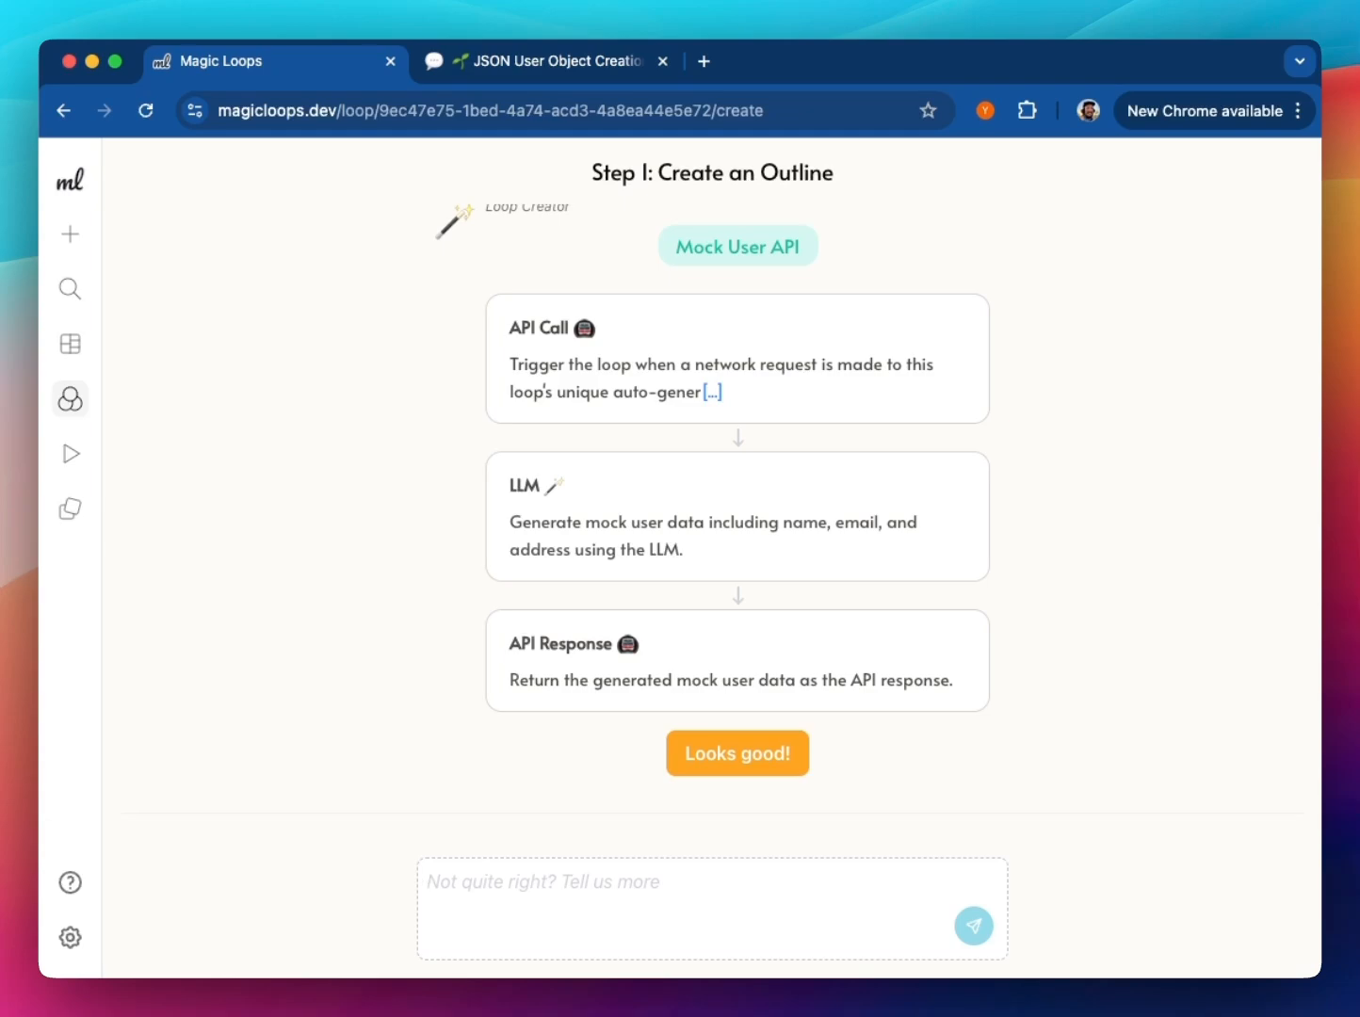
Copy the example JSON user object from the JSON User Object Creation chat
{"action": "left_click", "coordinate": [513, 66]}
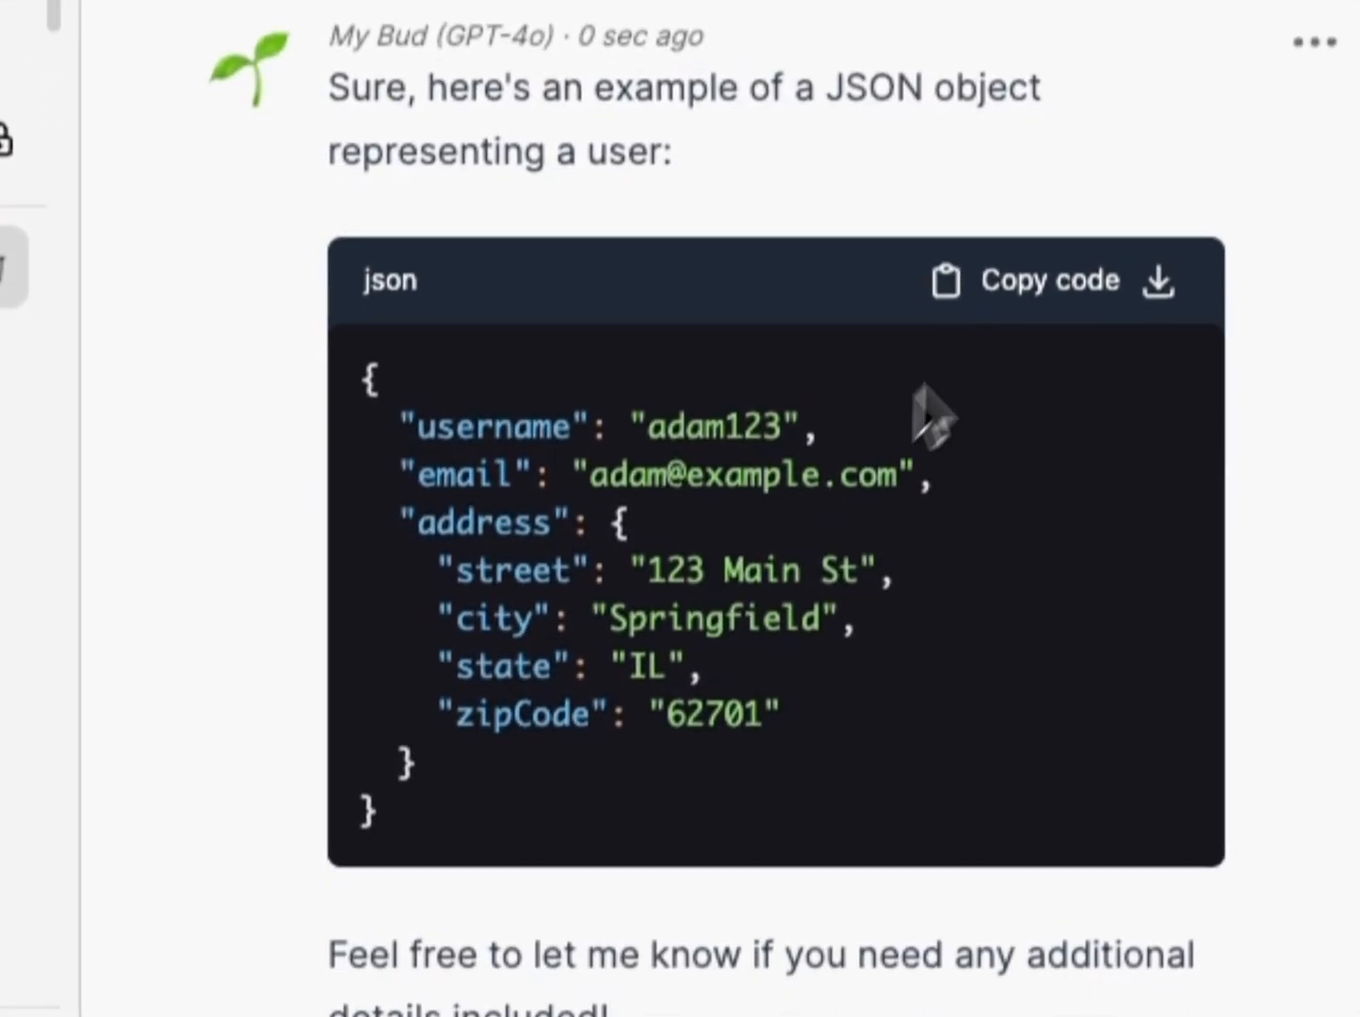
{"action": "left_click_drag", "start_coordinate": [382, 812], "coordinate": [315, 397]}
{"action": "key", "text": "super+c"}
{"action": "left_click", "coordinate": [1101, 320]}
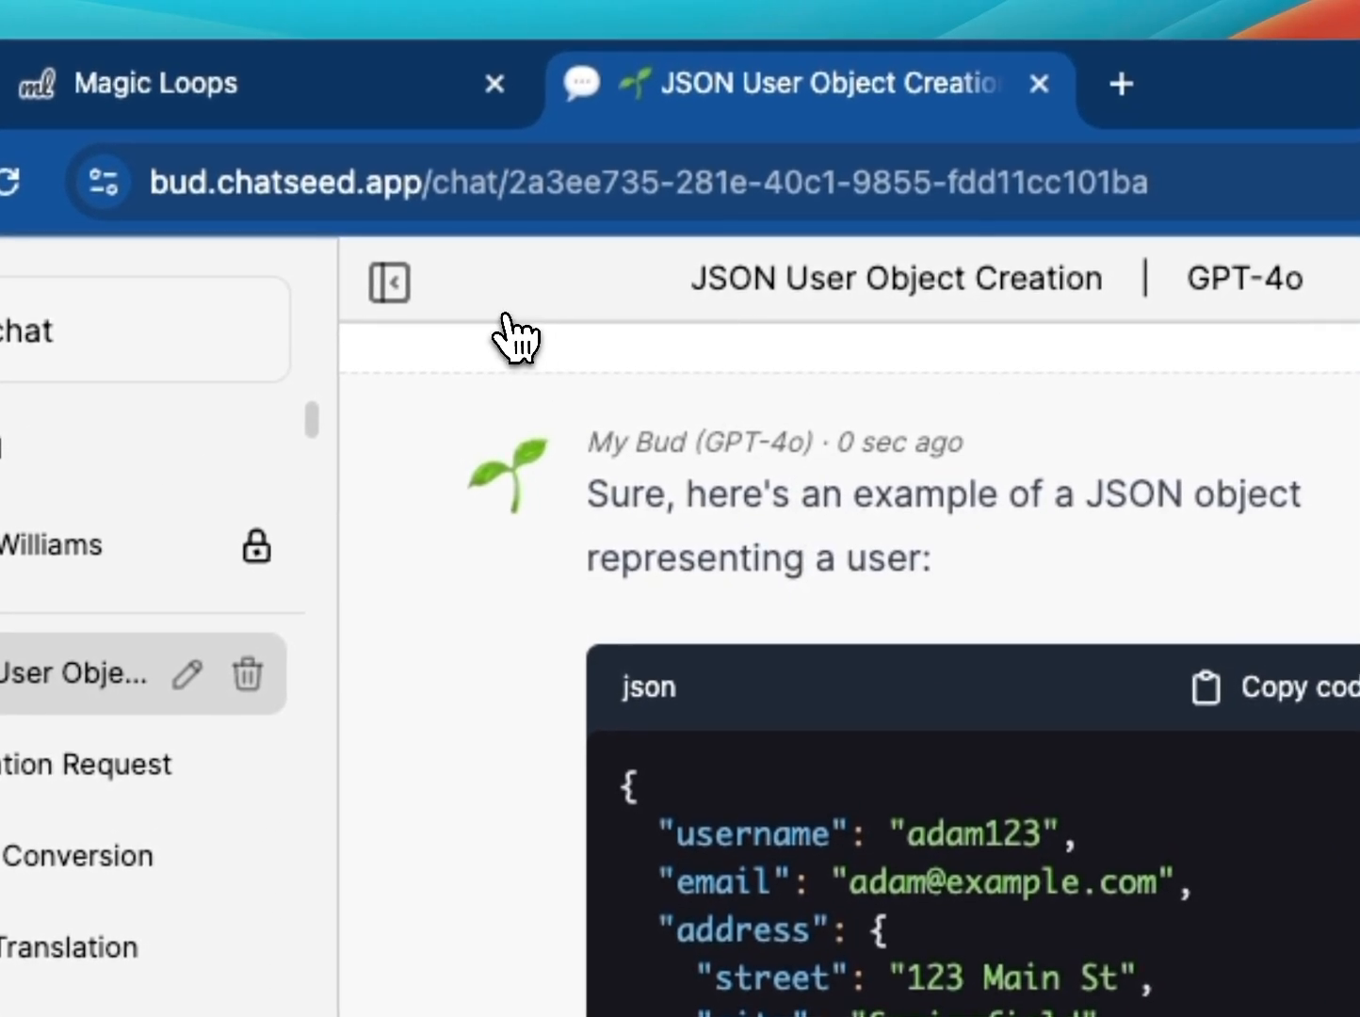
Back in Magic Loops, send the outline feedback "Please use this example data:" with the copied JSON in a json code block
{"action": "left_click", "coordinate": [377, 102]}
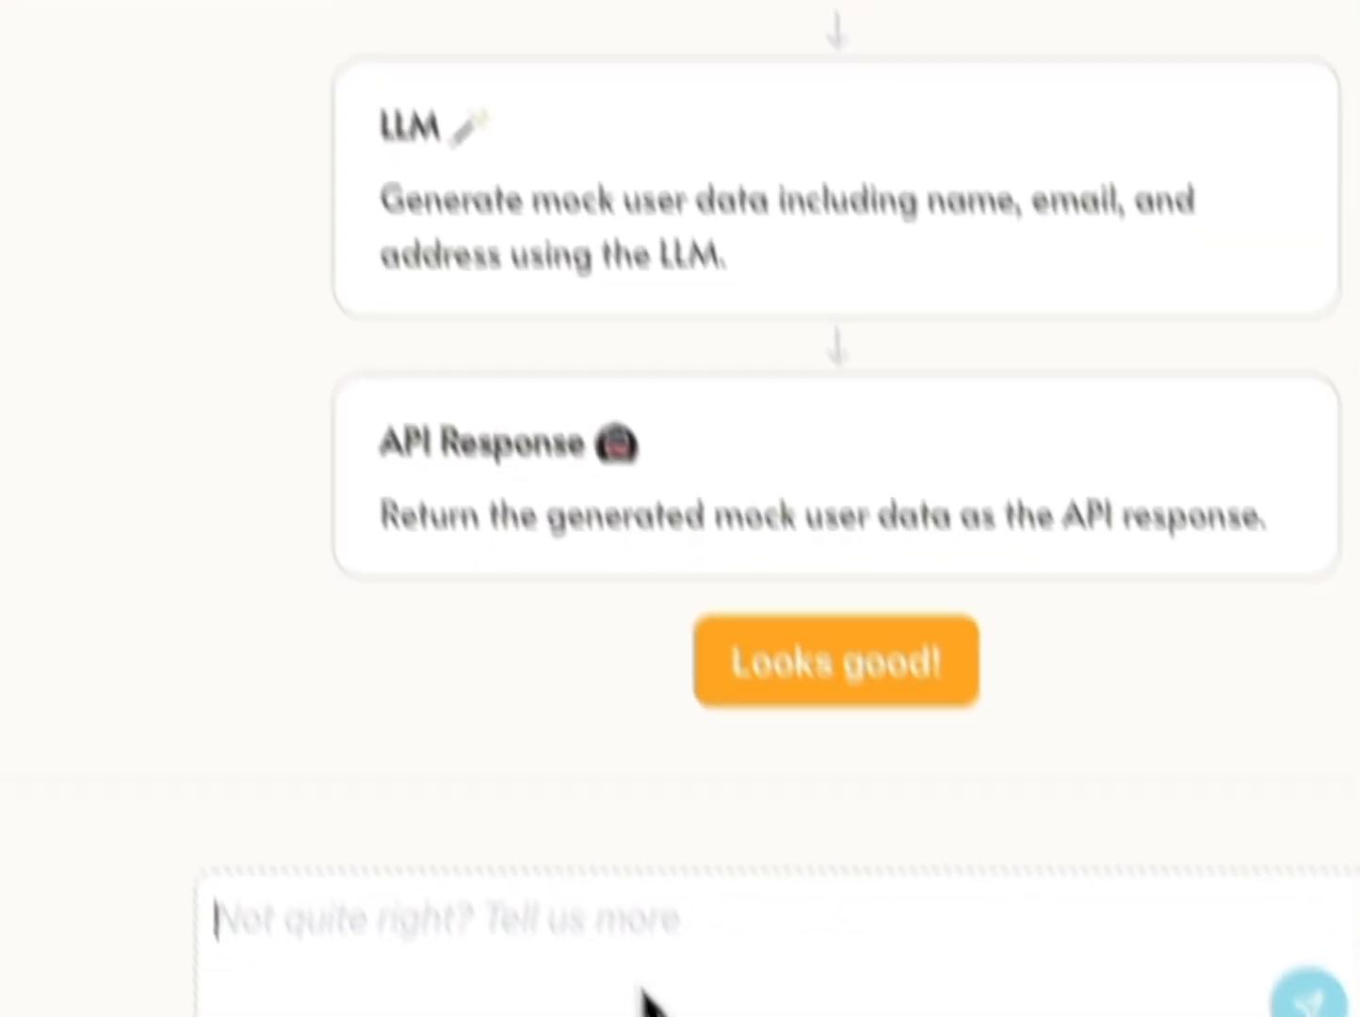
{"action": "type", "text": "Please use this e"}
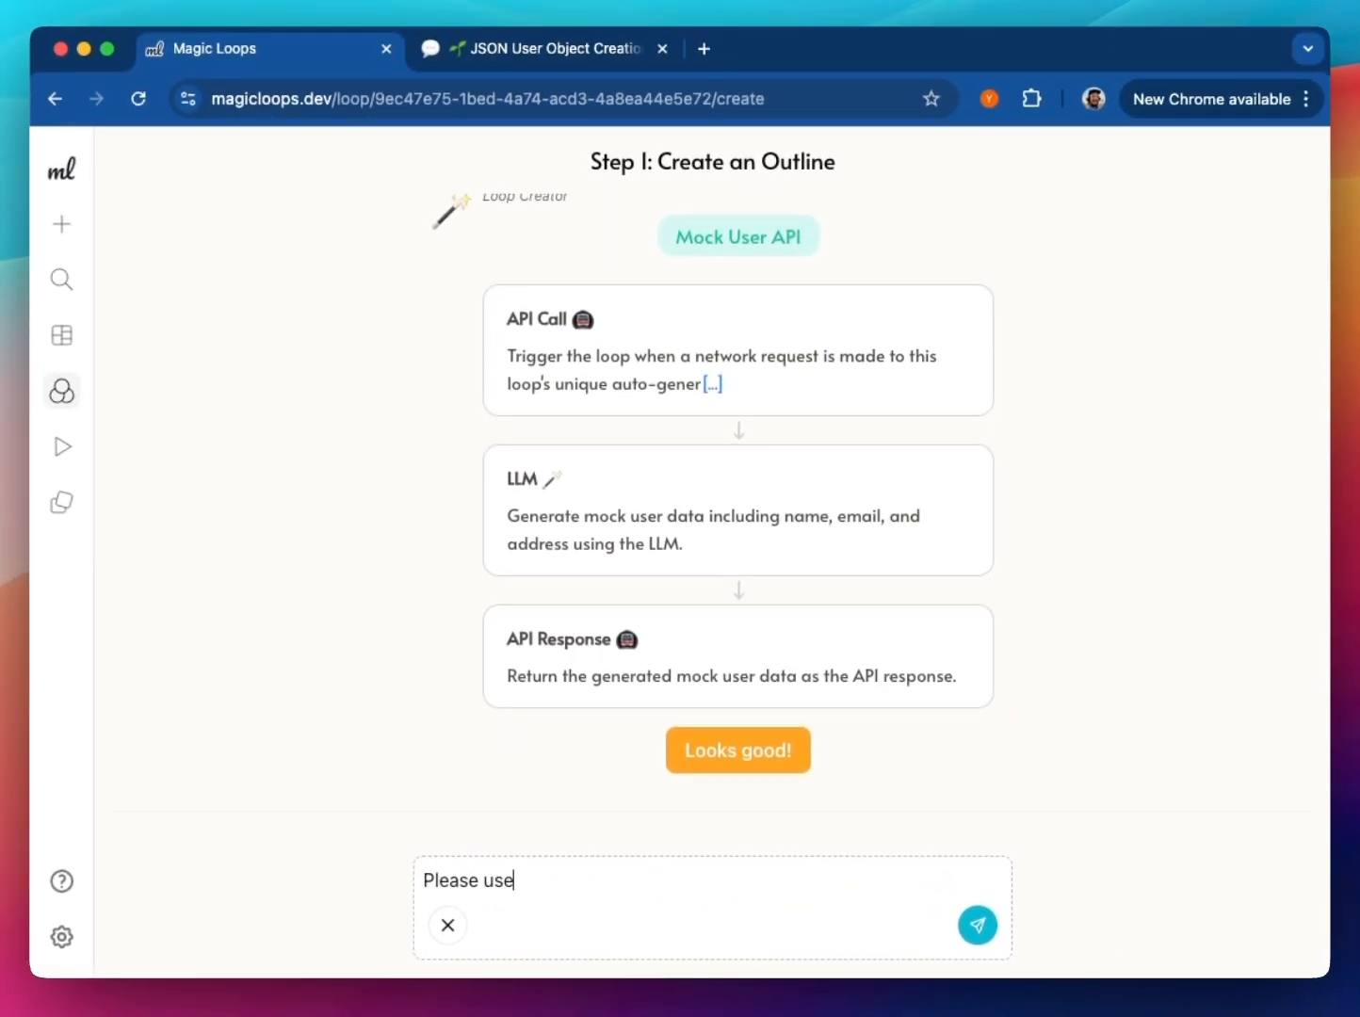
{"action": "type", "text": "xample data:"}
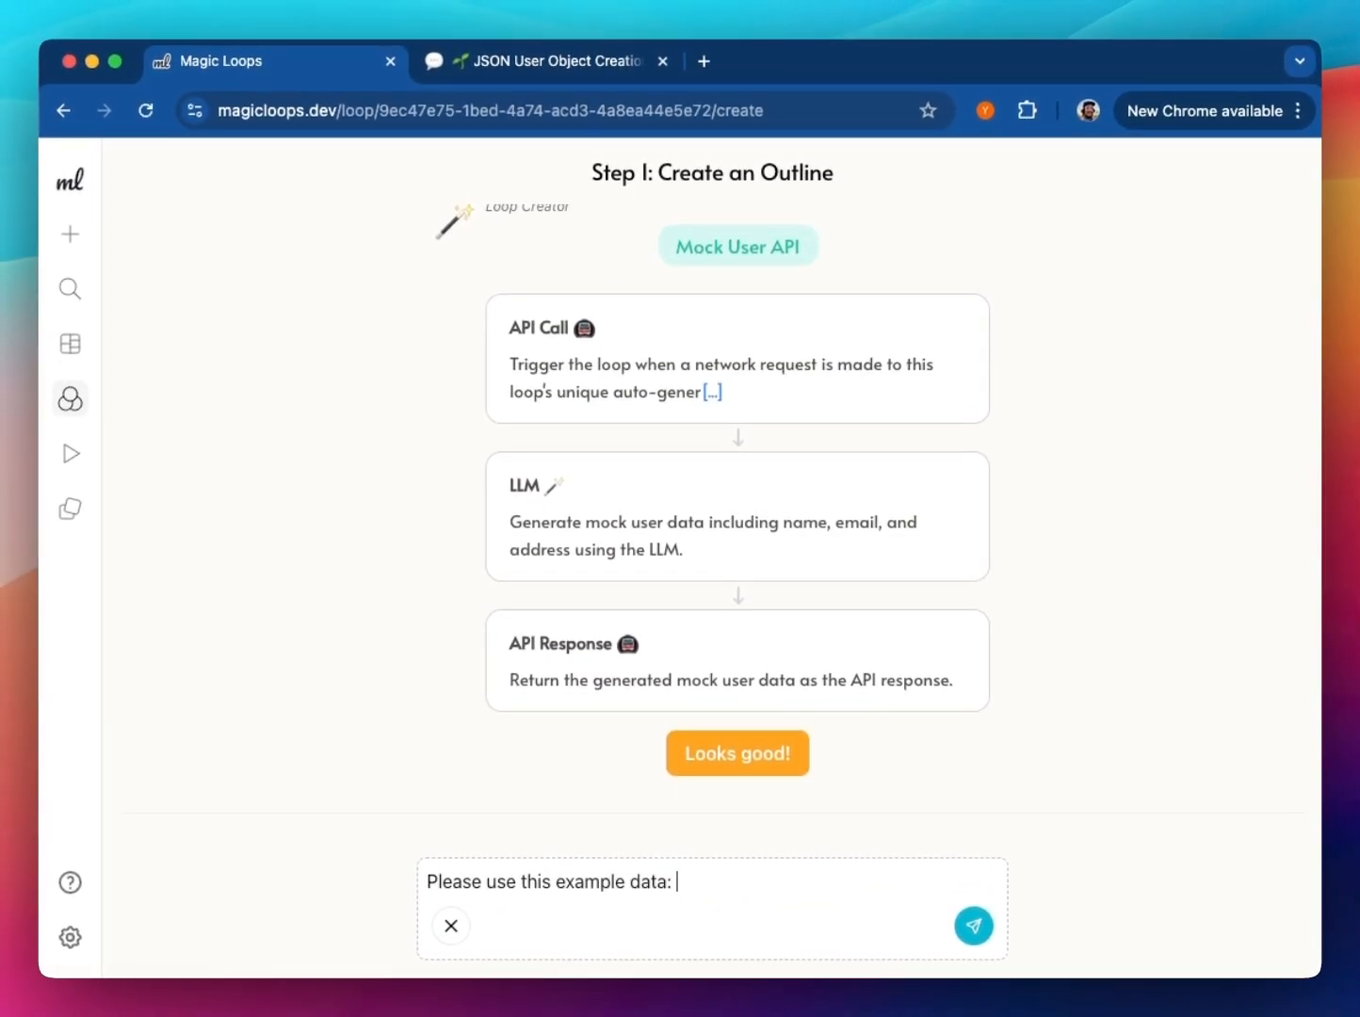
{"action": "key", "text": "shift+Return"}
{"action": "type", "text": "```json"}
{"action": "key", "text": "shift+Return"}
{"action": "key", "text": "super+v"}
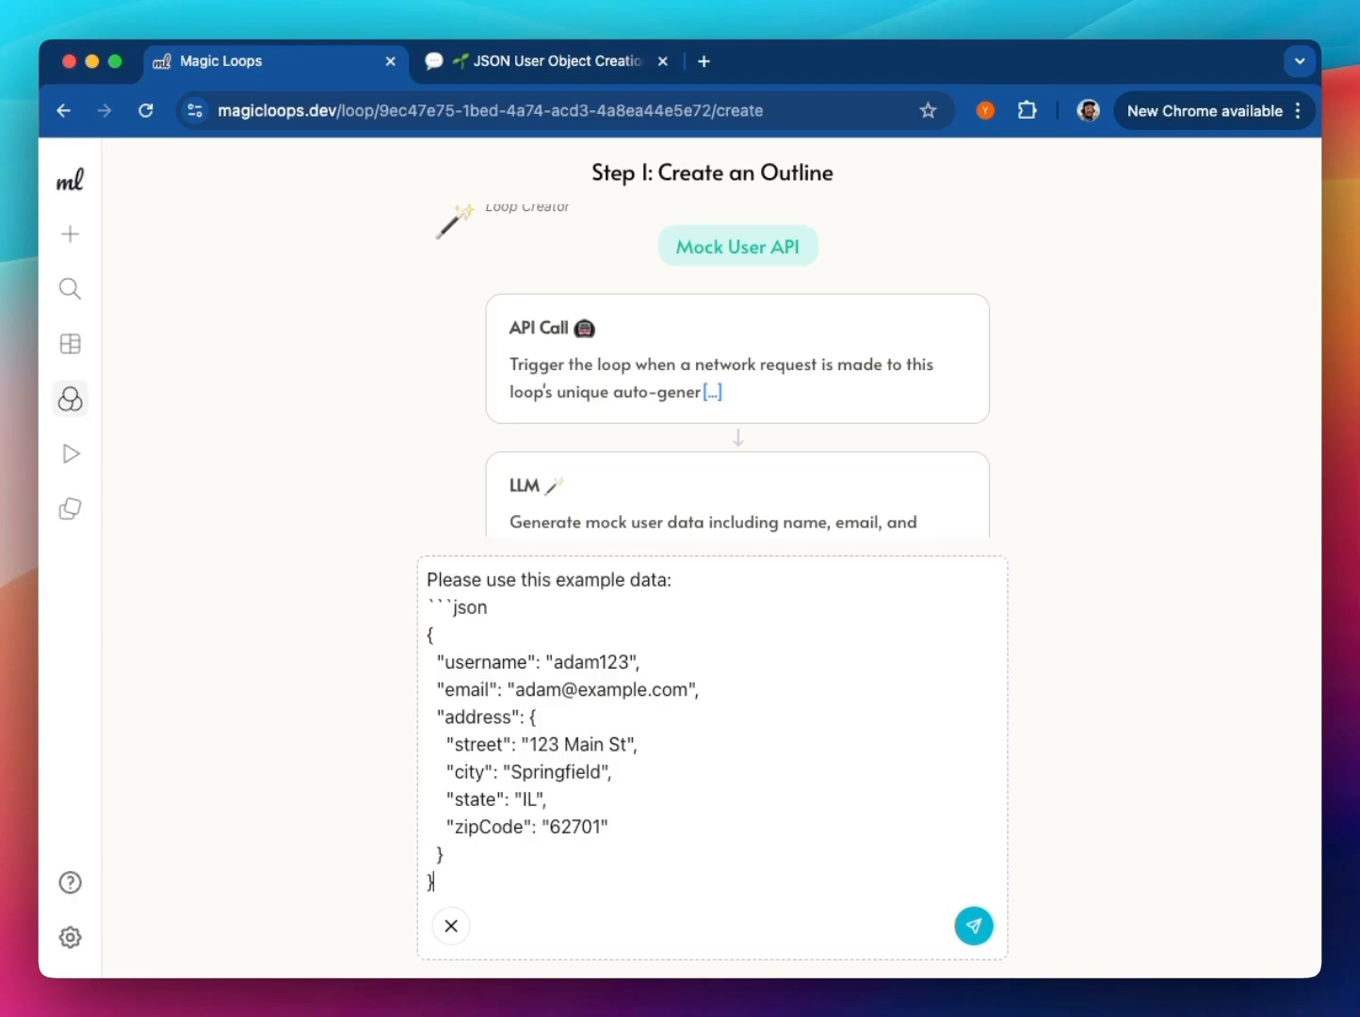
{"action": "key", "text": "shift+Return"}
{"action": "type", "text": "`"}
{"action": "key", "text": "Return"}
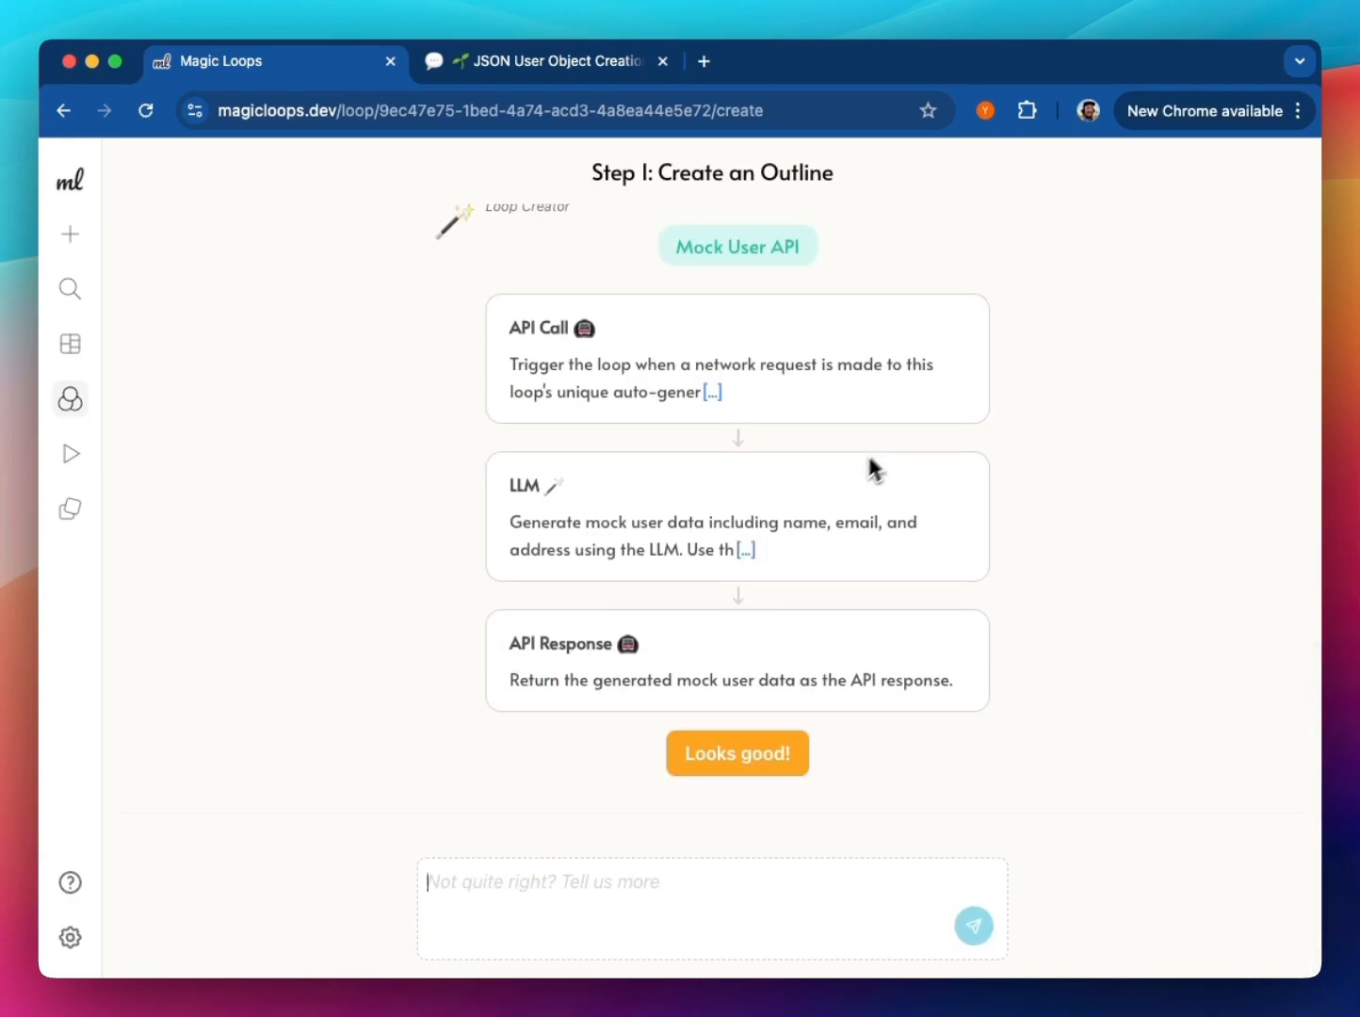
Expand the full API Call and LLM descriptions in the outline and approve the outline
{"action": "left_click", "coordinate": [713, 391]}
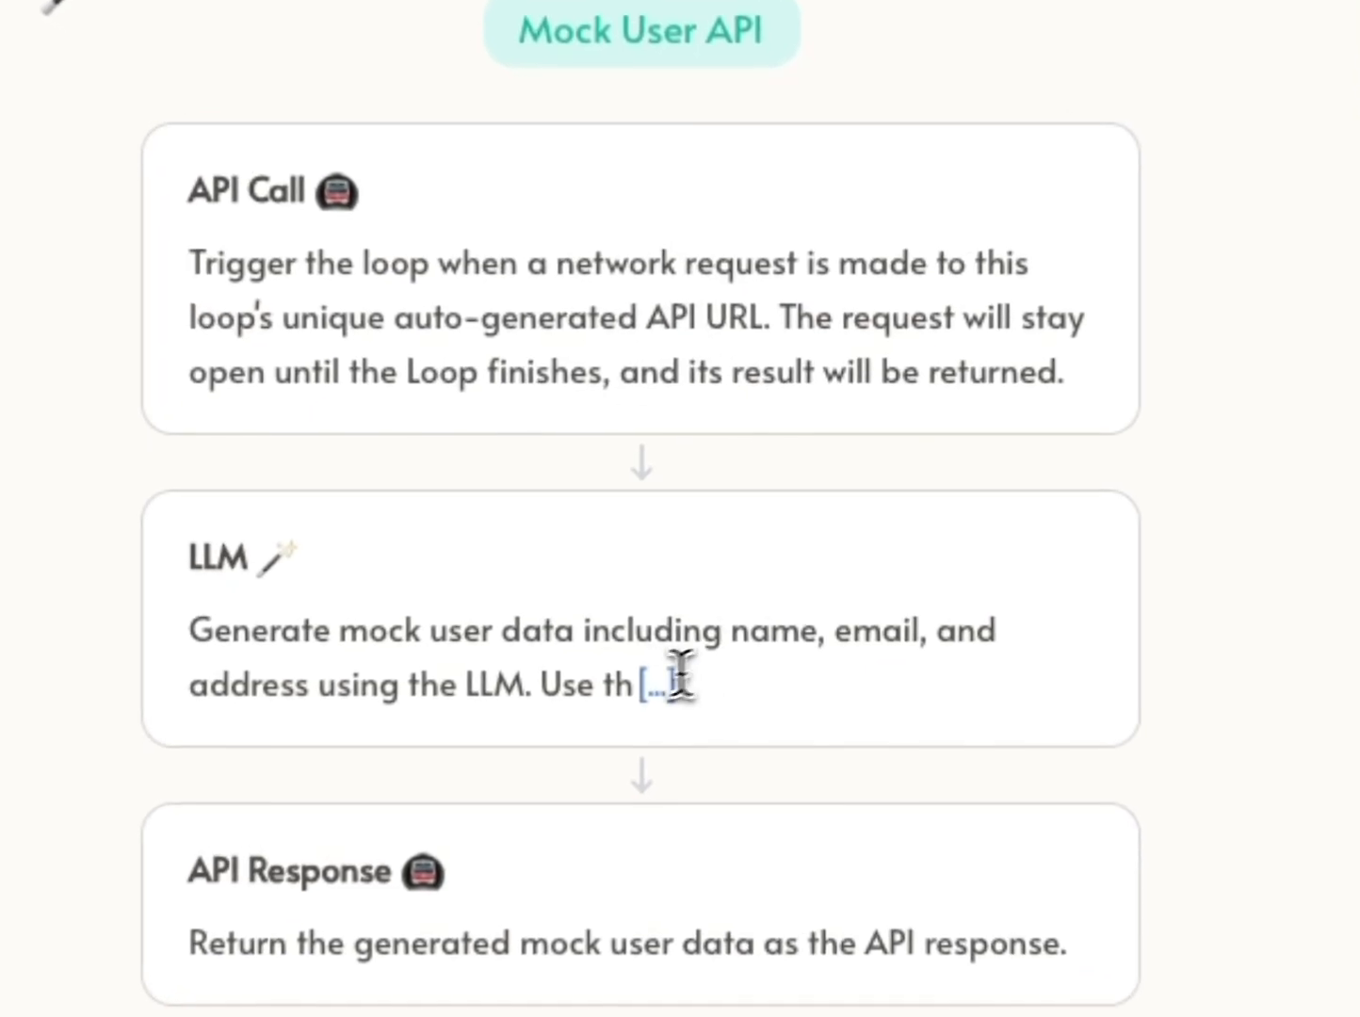
{"action": "left_click", "coordinate": [745, 549]}
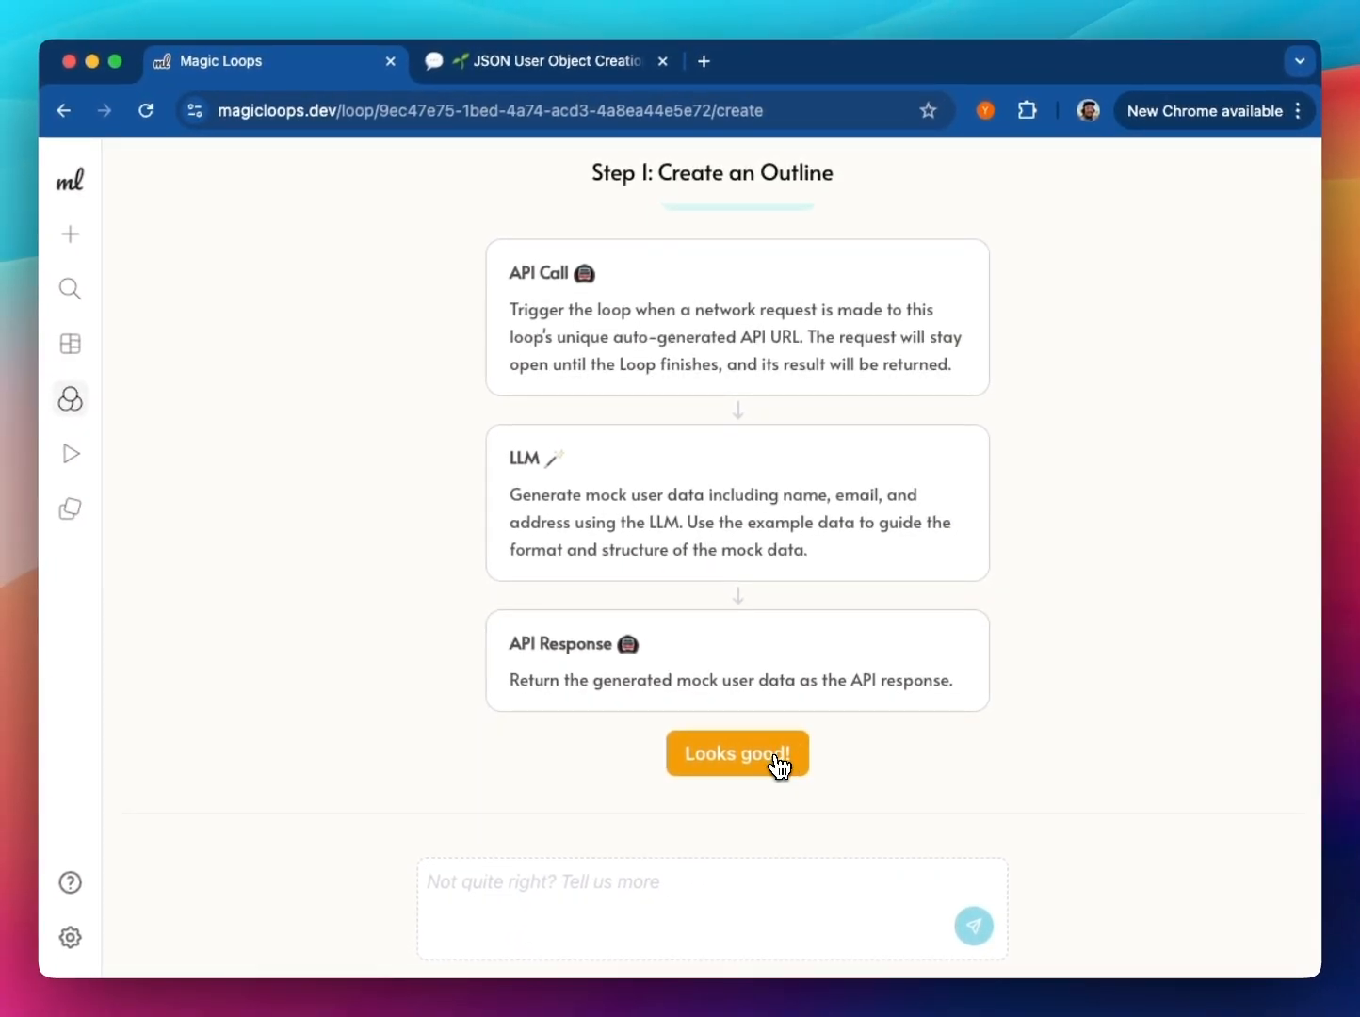
{"action": "left_click", "coordinate": [778, 763]}
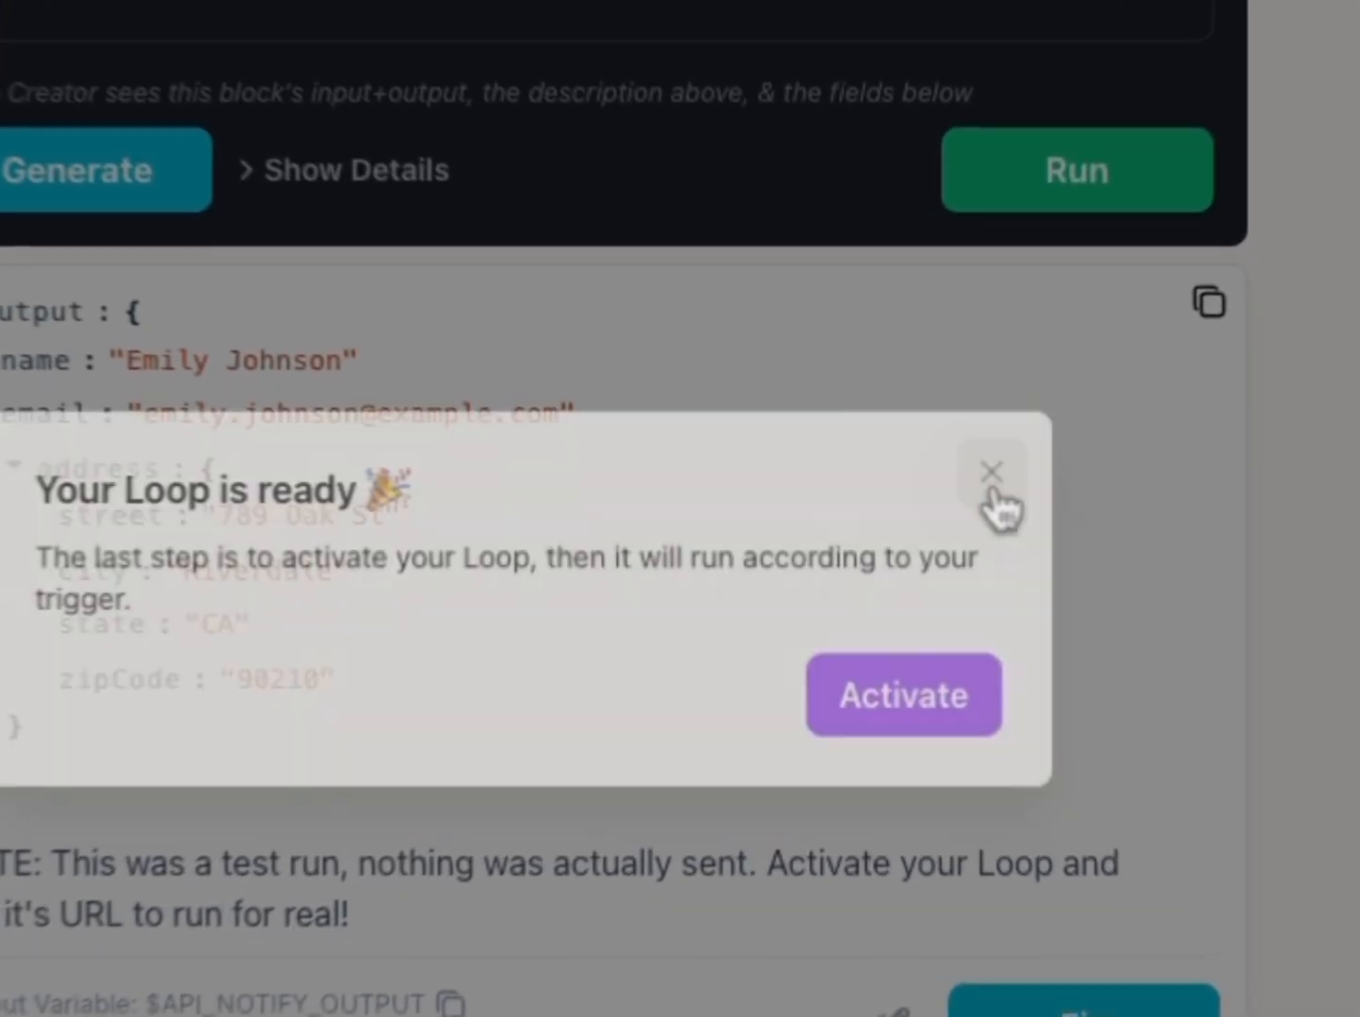
Dismiss the activation dialog and check the email field in the API Response block's test output
{"action": "left_click", "coordinate": [939, 489]}
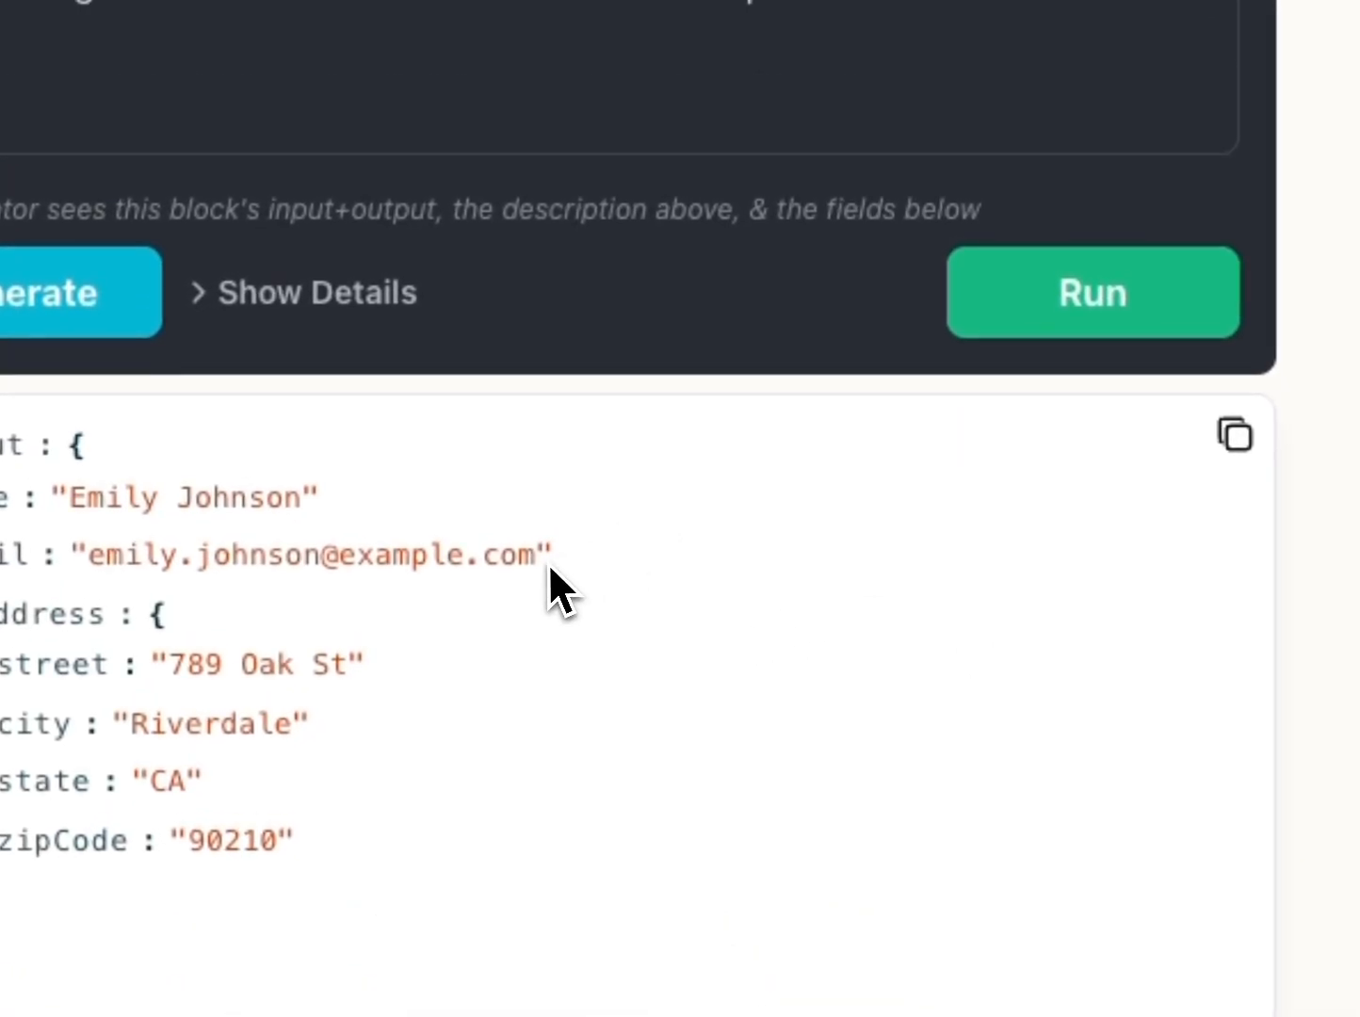
{"action": "left_click_drag", "start_coordinate": [536, 562], "coordinate": [458, 567]}
{"action": "left_click", "coordinate": [981, 431]}
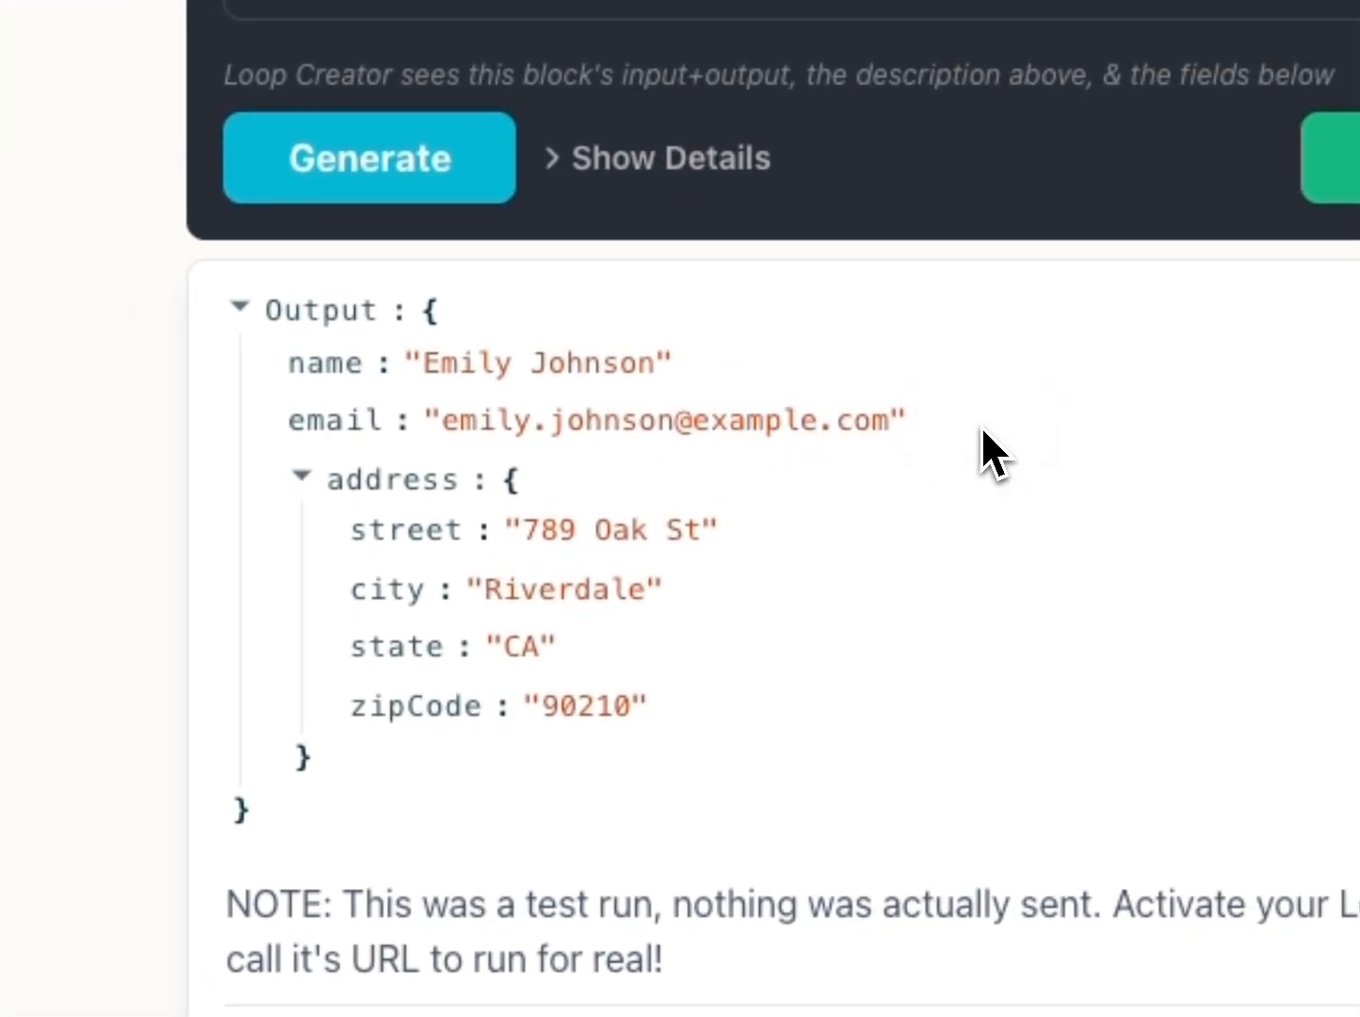
Show the LLM block's details and review its example output, model and options
{"action": "scroll", "coordinate": [855, 423], "scroll_direction": "up", "scroll_amount": 10}
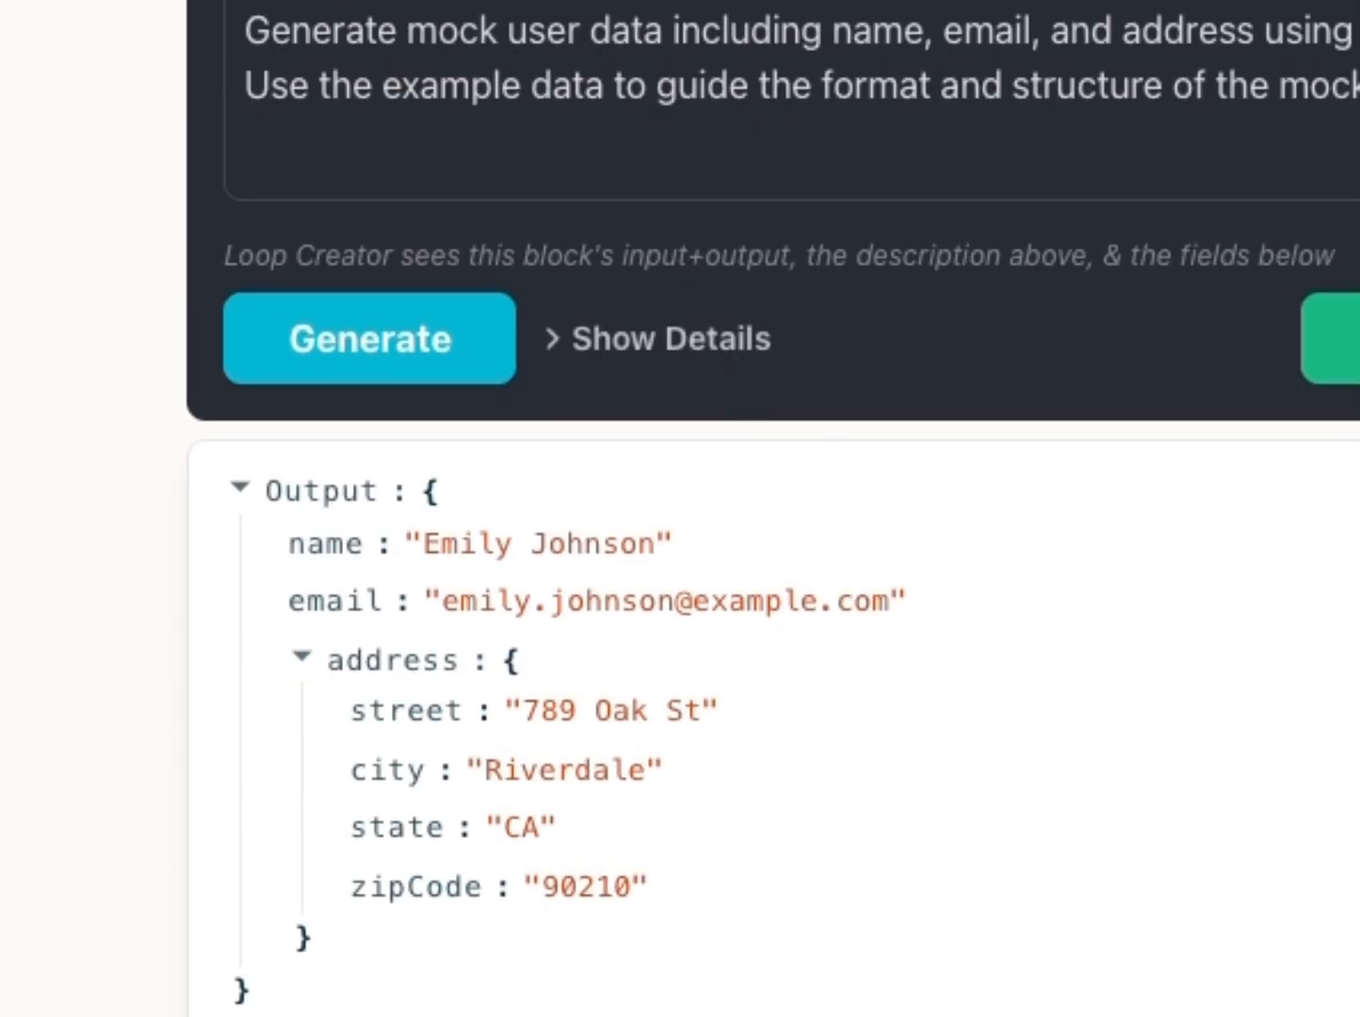
{"action": "left_click", "coordinate": [659, 338]}
{"action": "scroll", "coordinate": [813, 494], "scroll_direction": "down", "scroll_amount": 5}
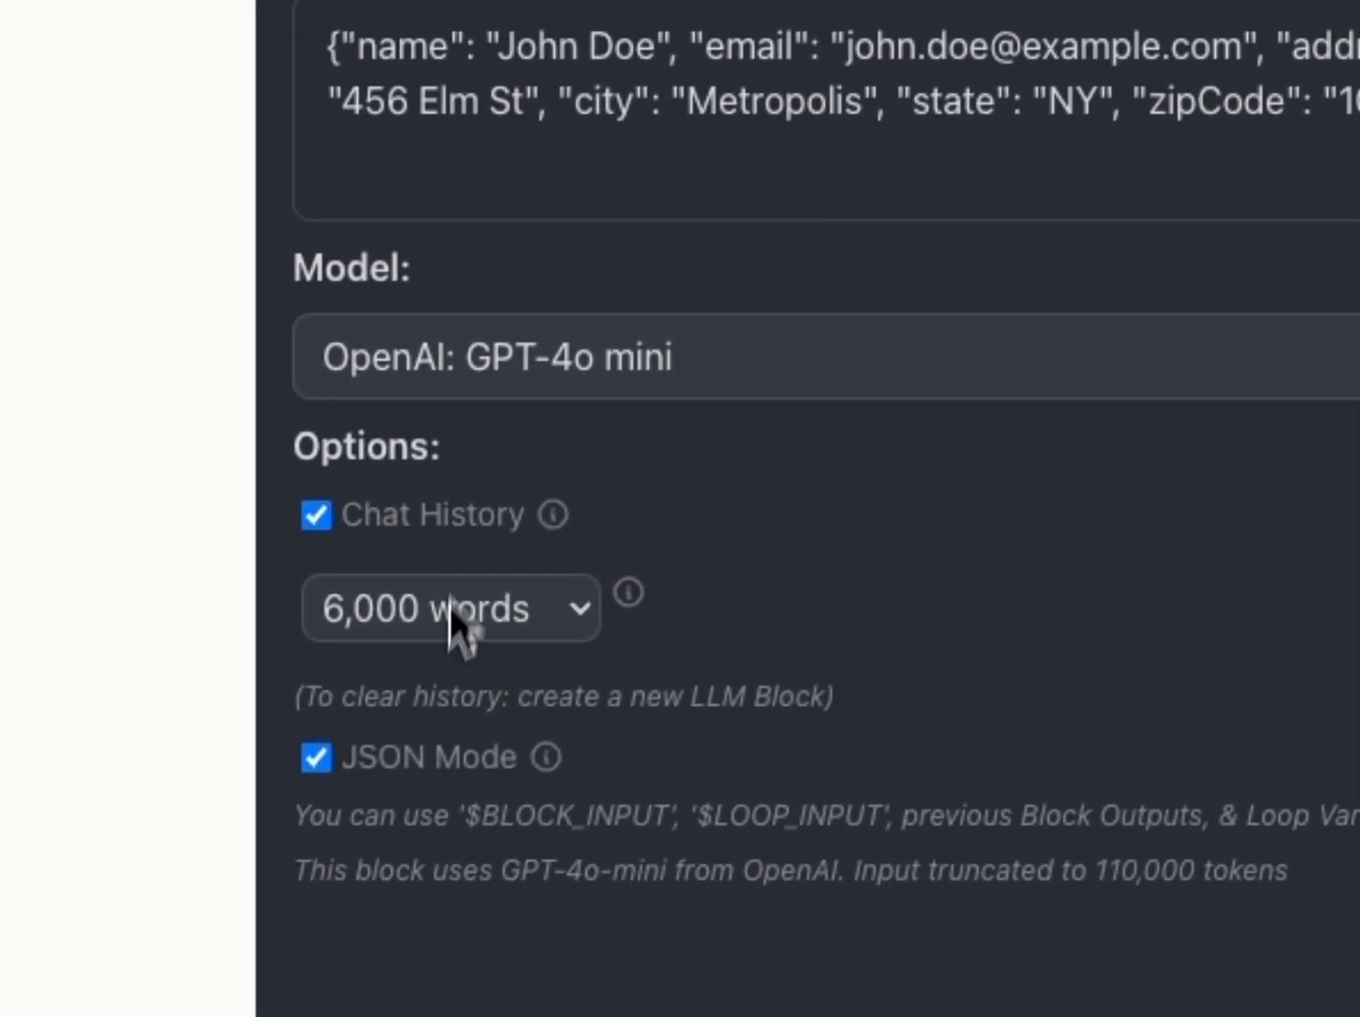
{"action": "scroll", "coordinate": [941, 546], "scroll_direction": "up", "scroll_amount": 4}
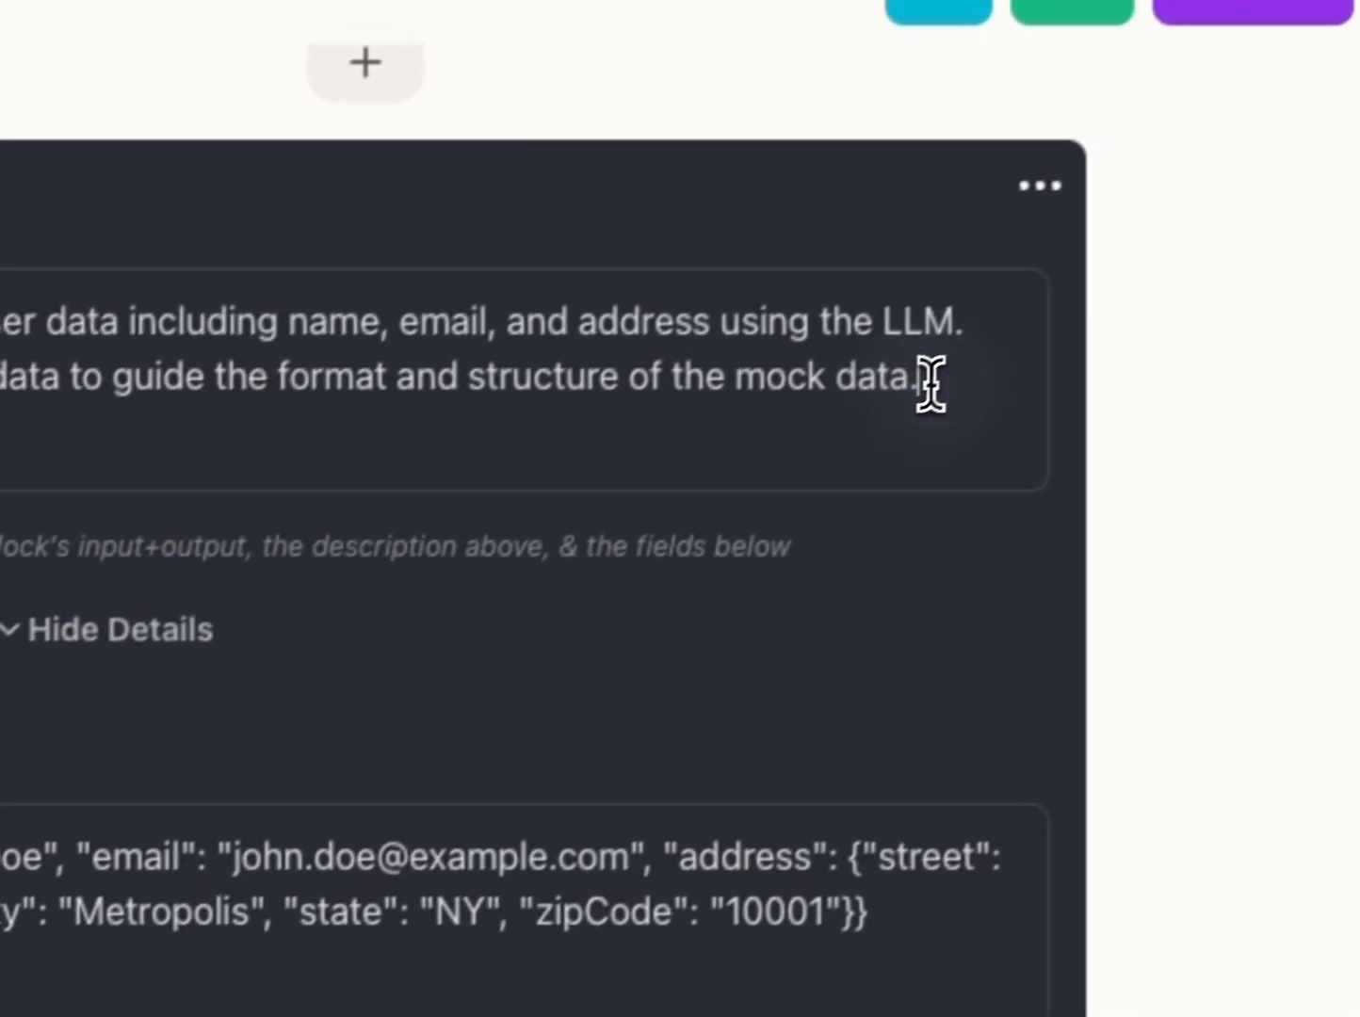
Add "Please use common email domains like gmail.com, yahoo.com, etc." to the LLM block's description and regenerate the block
{"action": "left_click", "coordinate": [927, 382]}
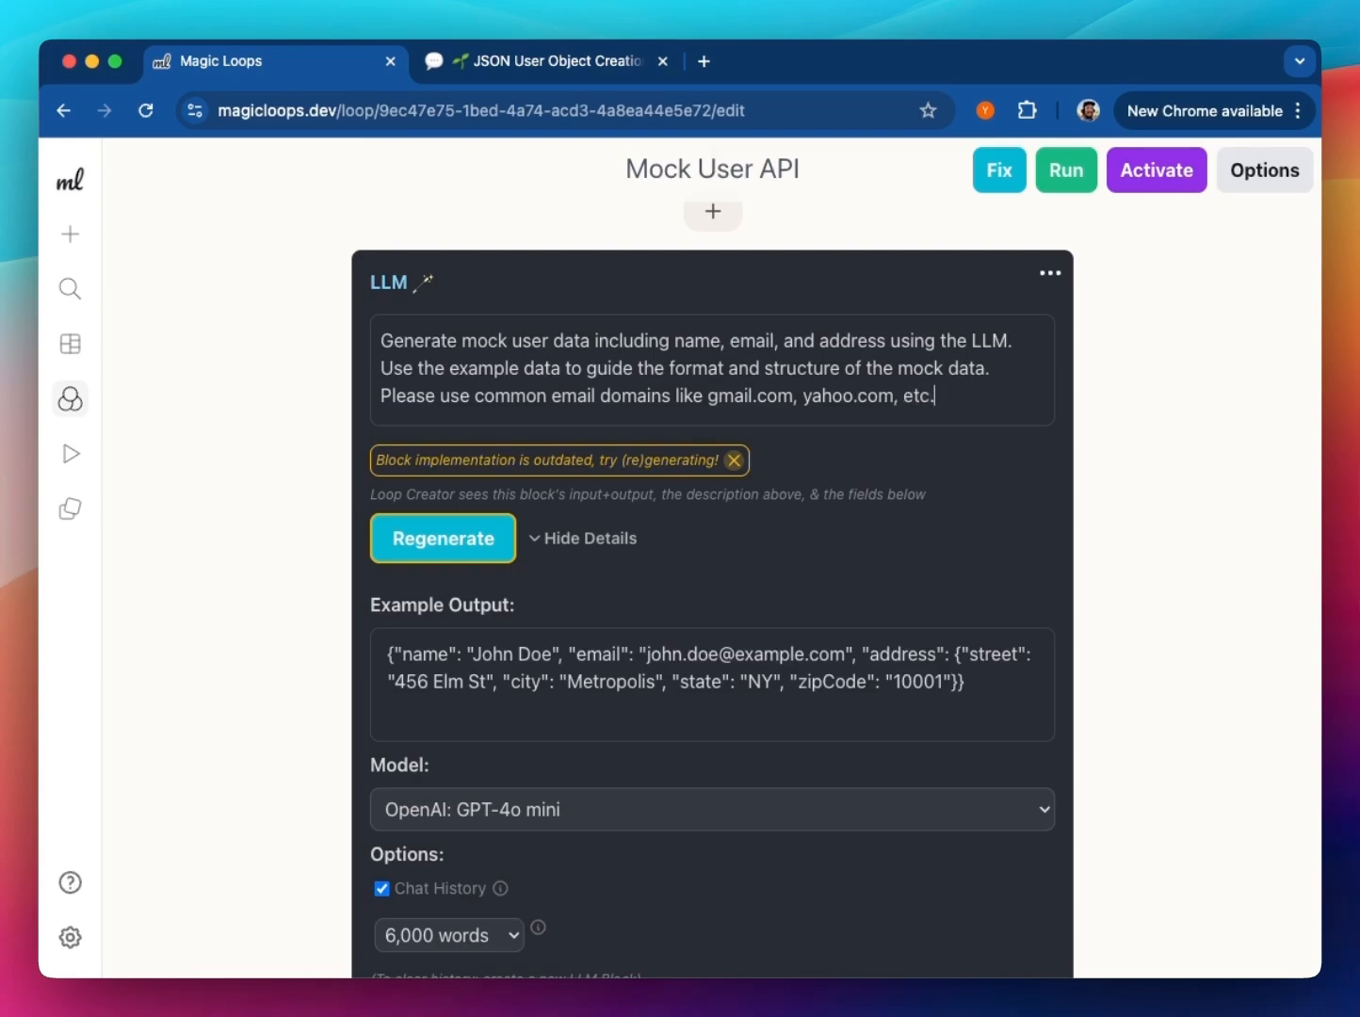
{"action": "left_click", "coordinate": [510, 556]}
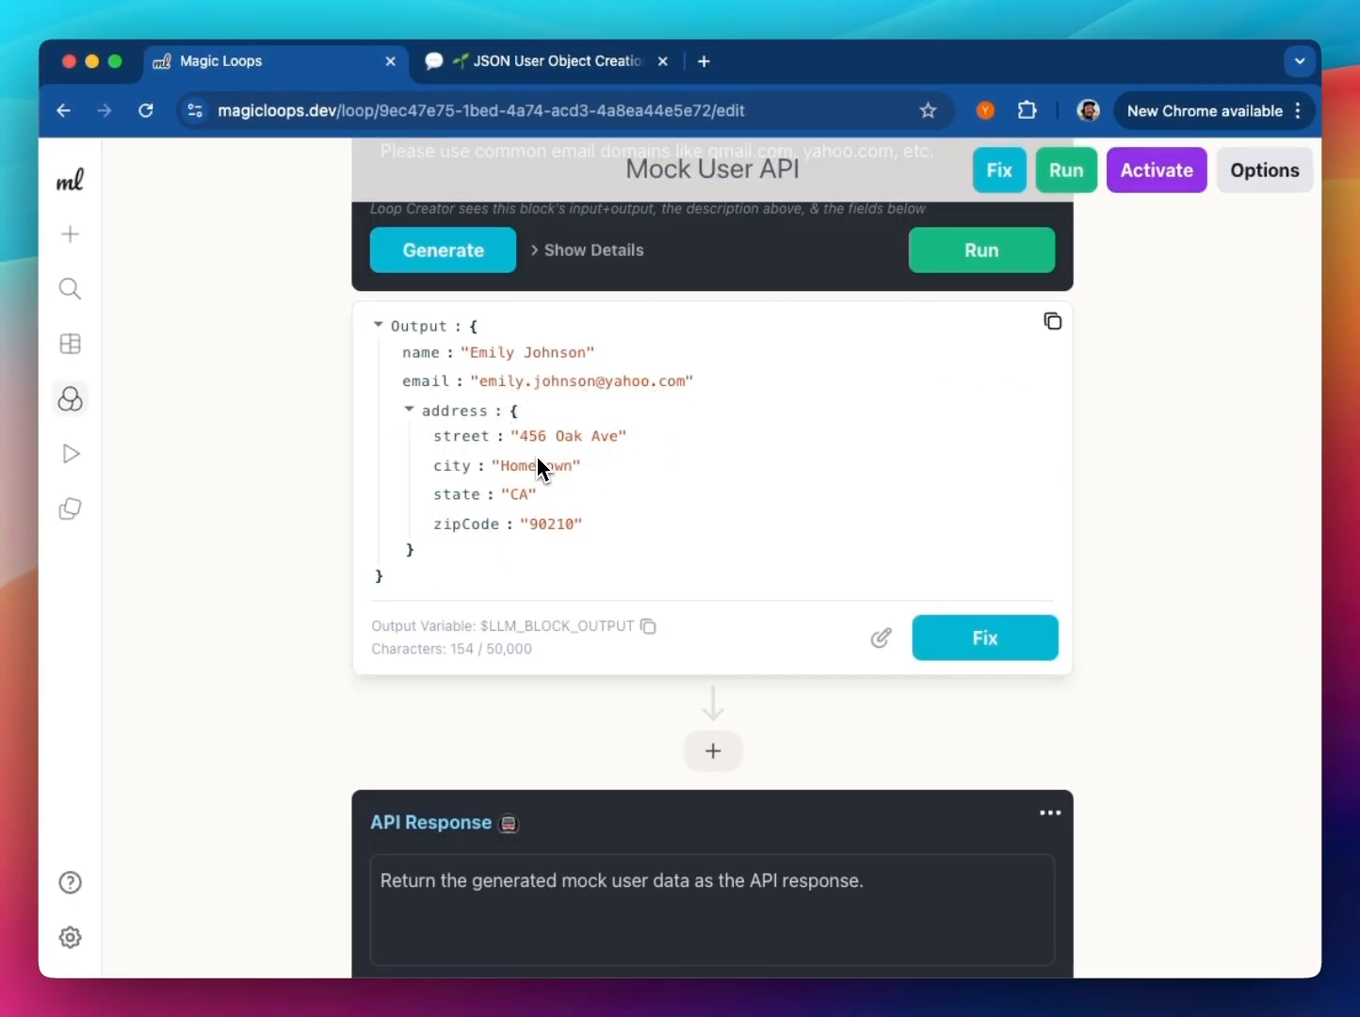
{"action": "scroll", "coordinate": [547, 473], "scroll_direction": "up", "scroll_amount": 1}
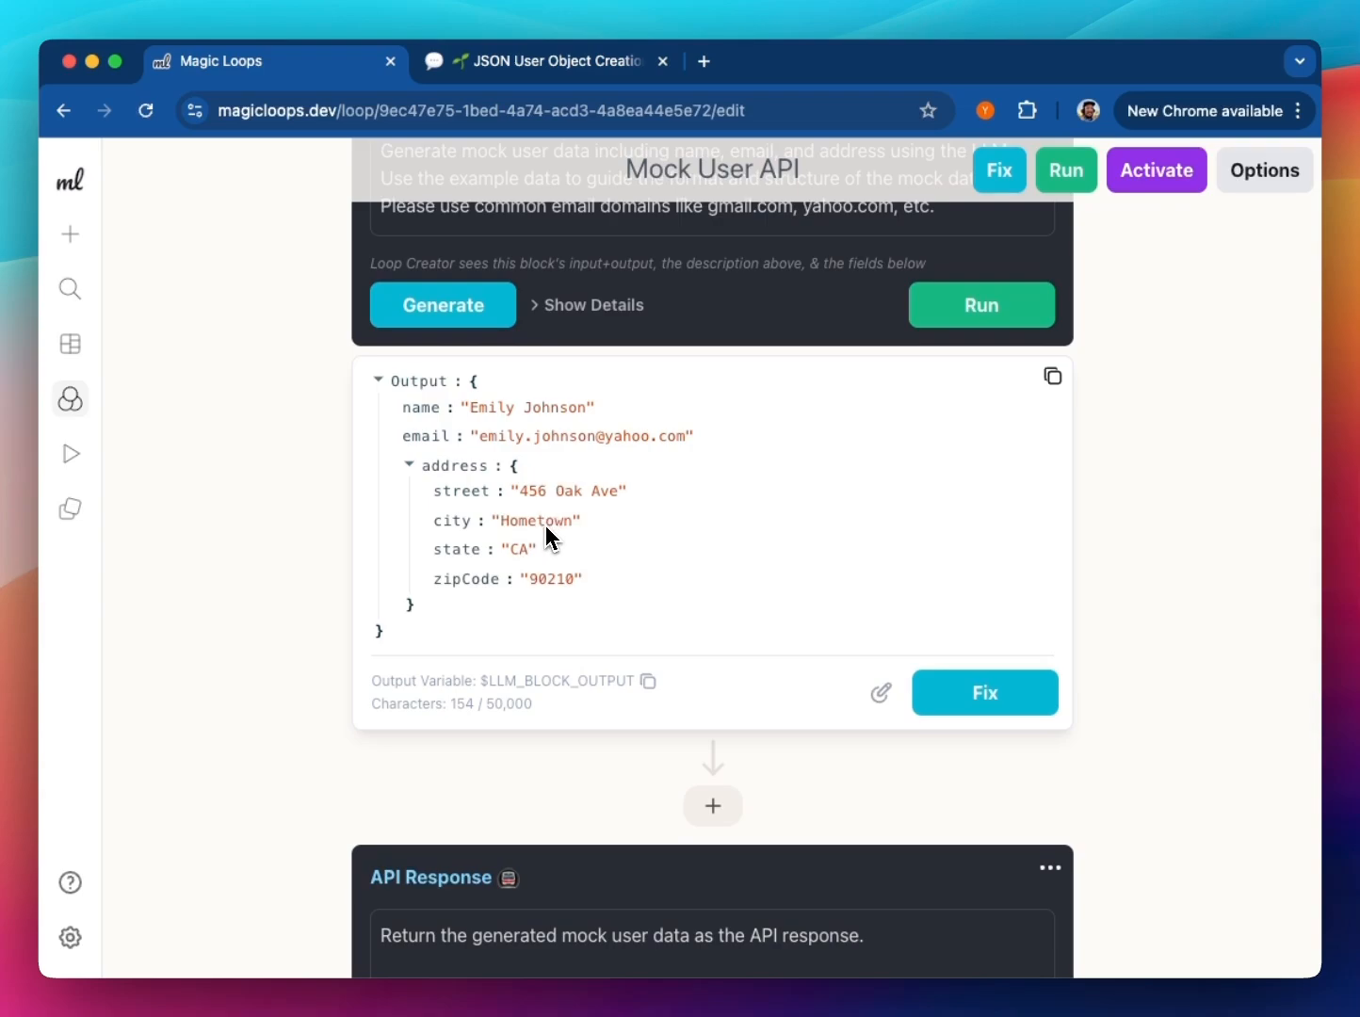
Search the web for "hometown ca" in a new tab and check the hometown.ca result, closing the tab when done
{"action": "key", "text": "super+t"}
{"action": "type", "text": "hometown ca"}
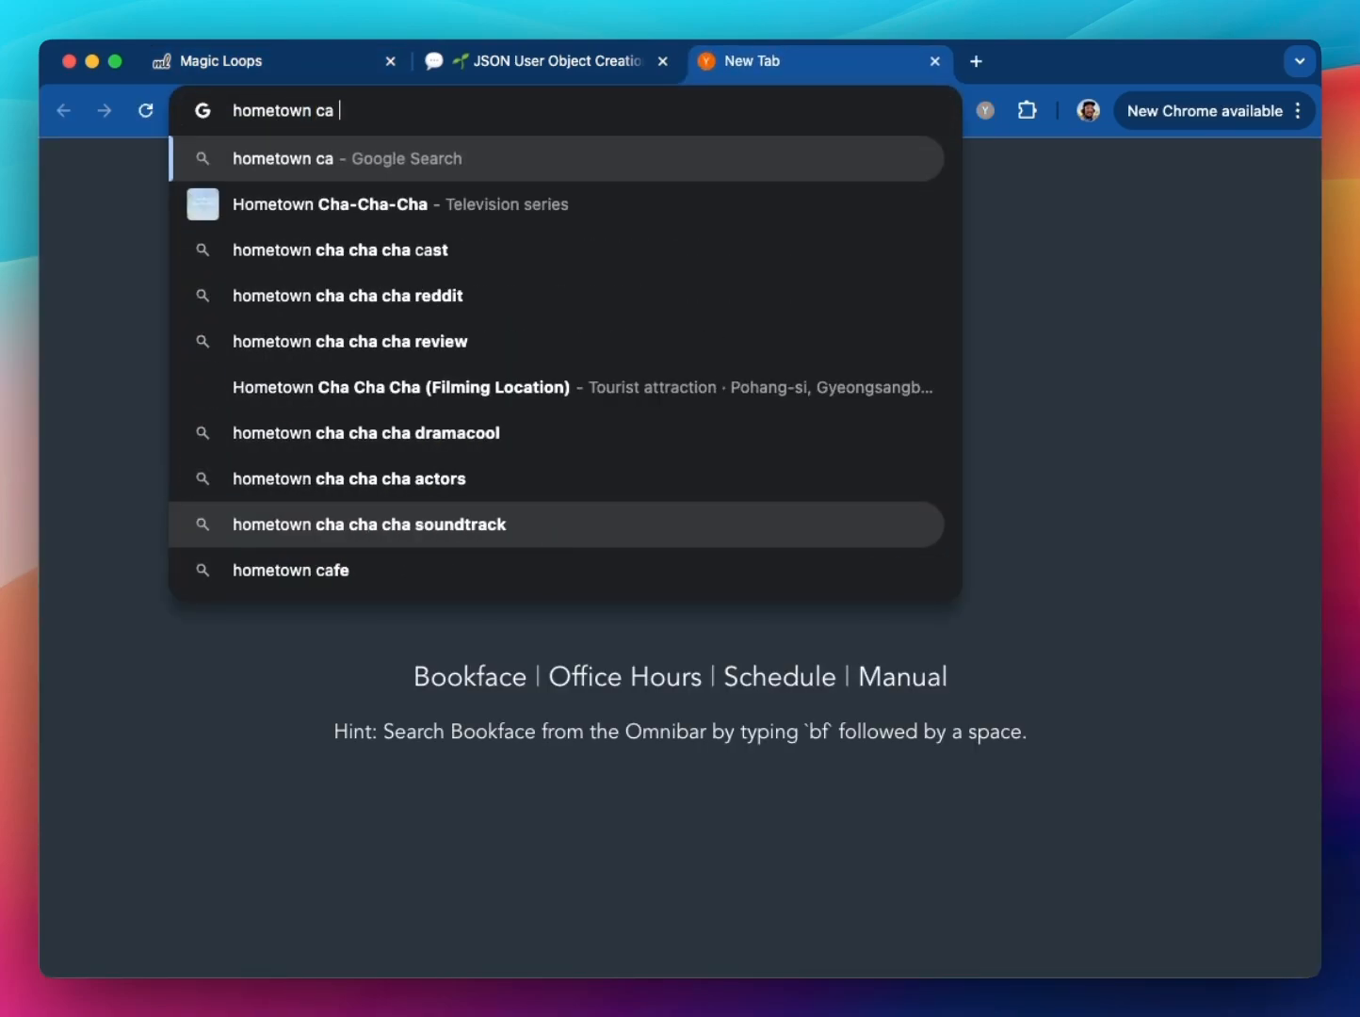
{"action": "key", "text": "Return"}
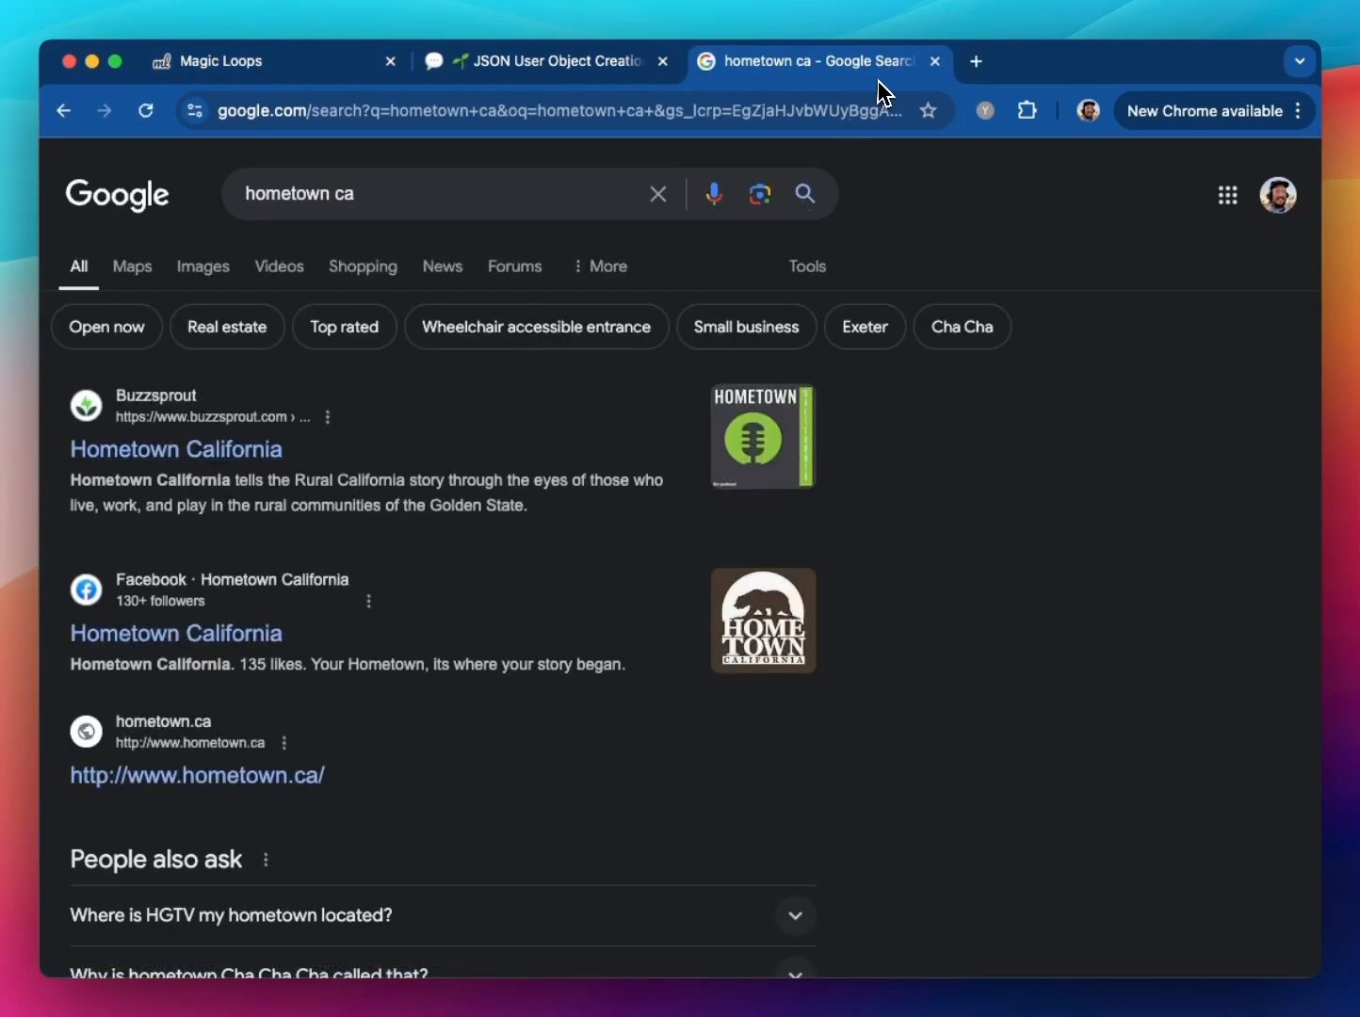
{"action": "scroll", "coordinate": [291, 558], "scroll_direction": "down", "scroll_amount": 2}
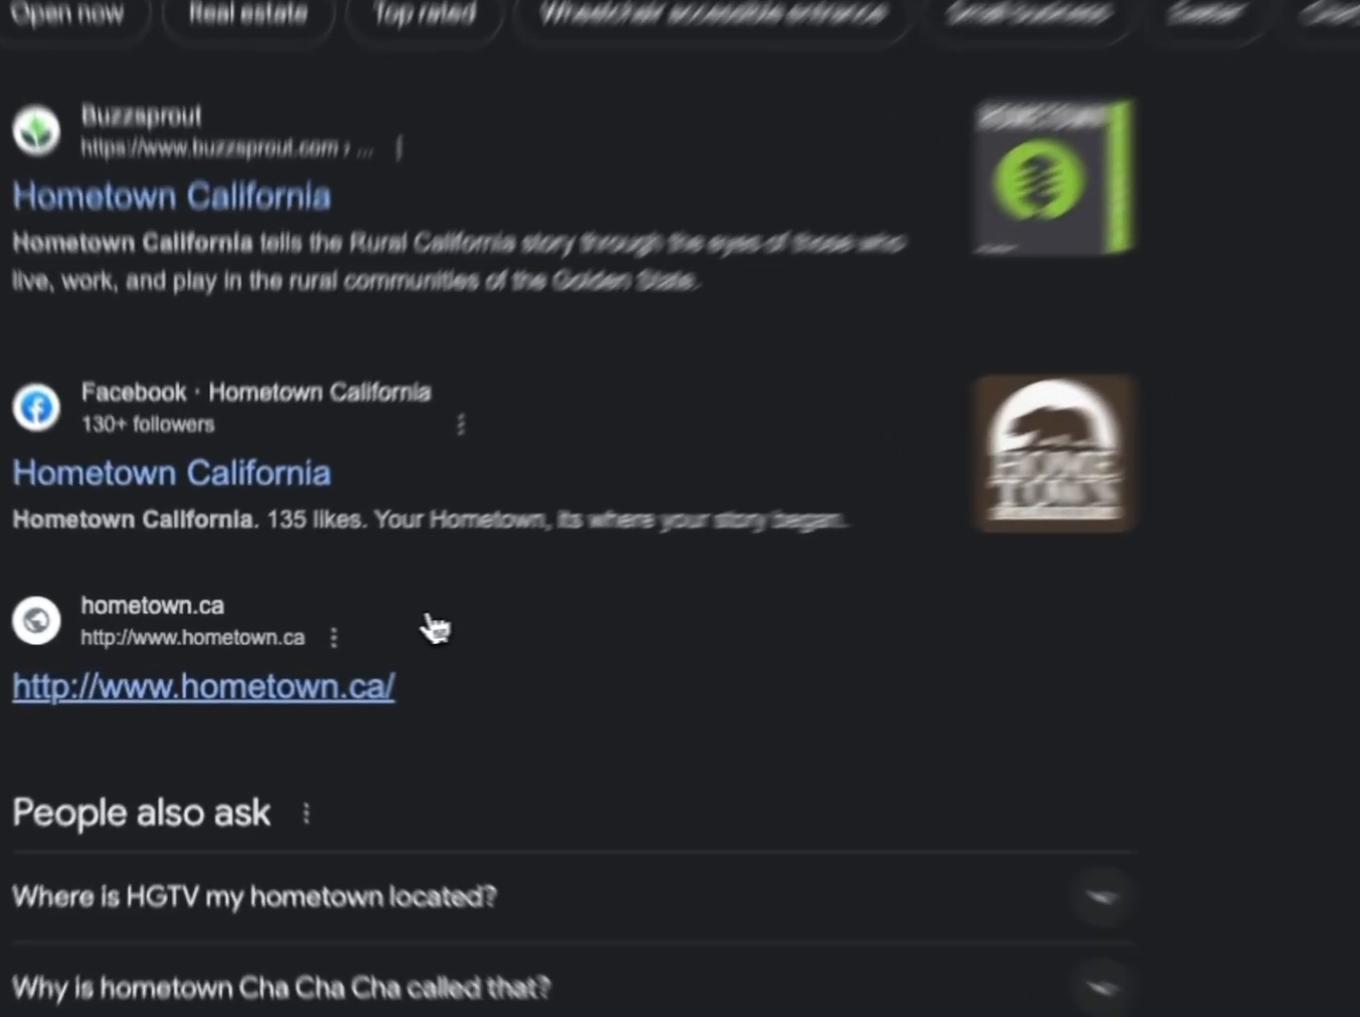
{"action": "left_click", "coordinate": [435, 626]}
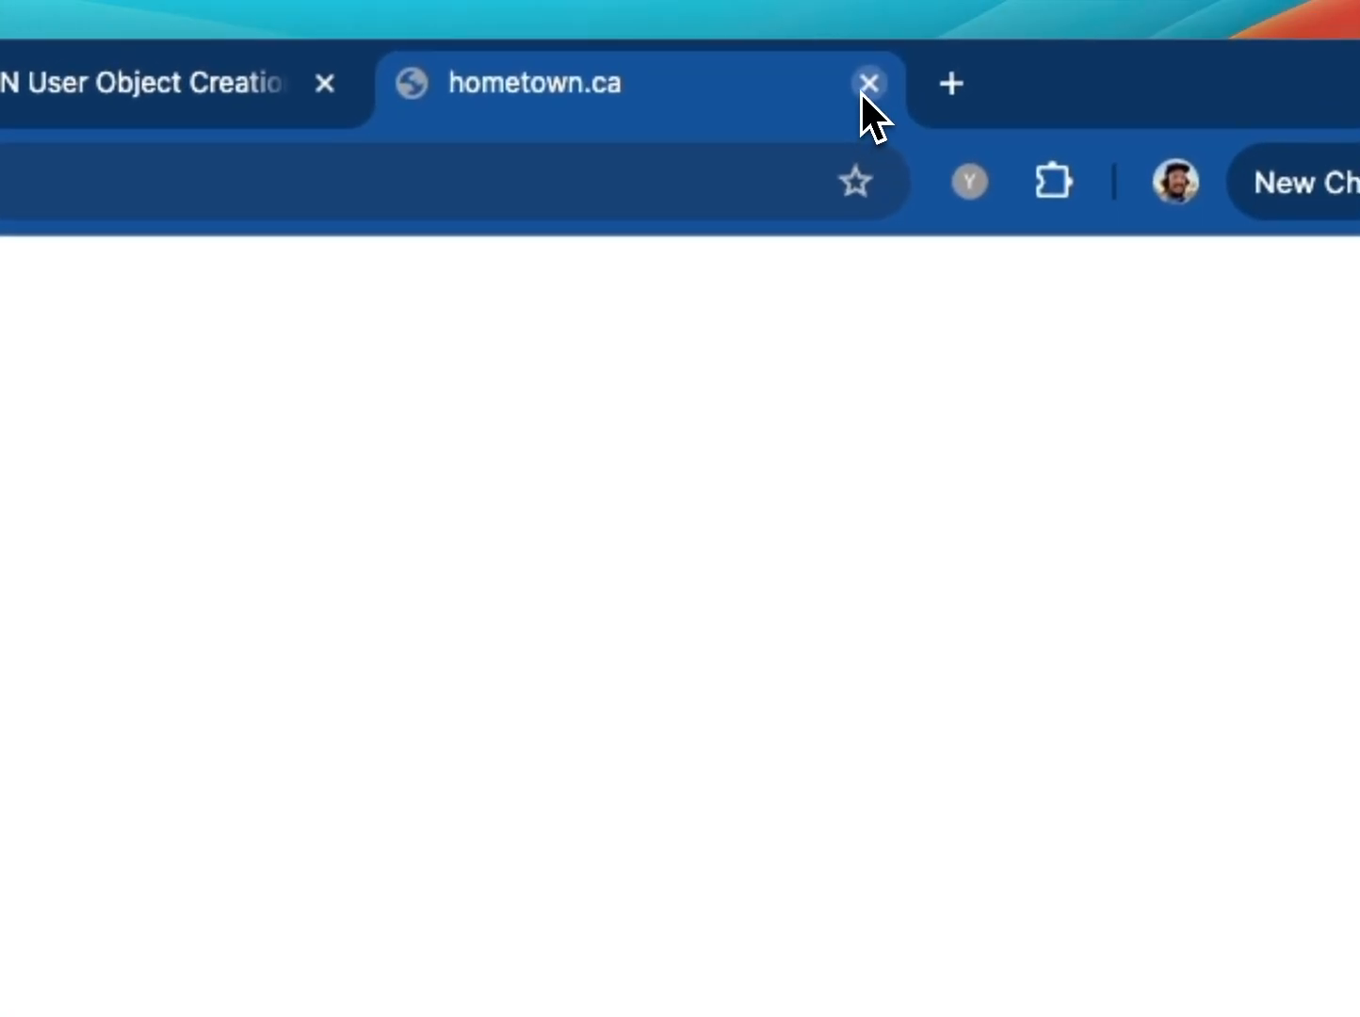
{"action": "left_click", "coordinate": [867, 85]}
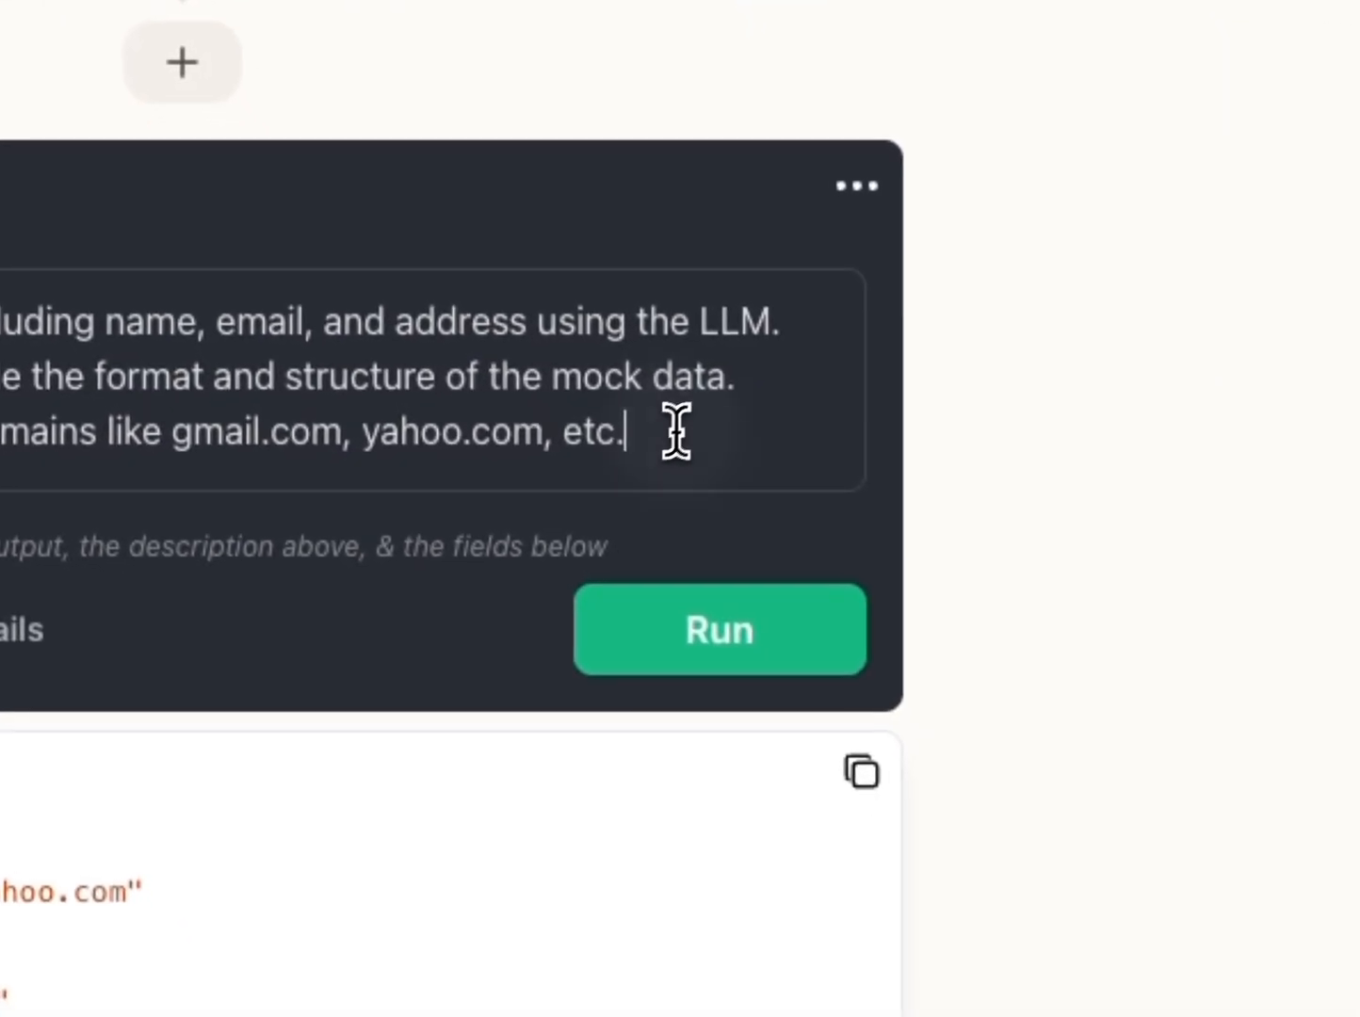
Add "Please use real US cities." to the LLM block's description and regenerate the block
{"action": "type", "text": "P,lease "}
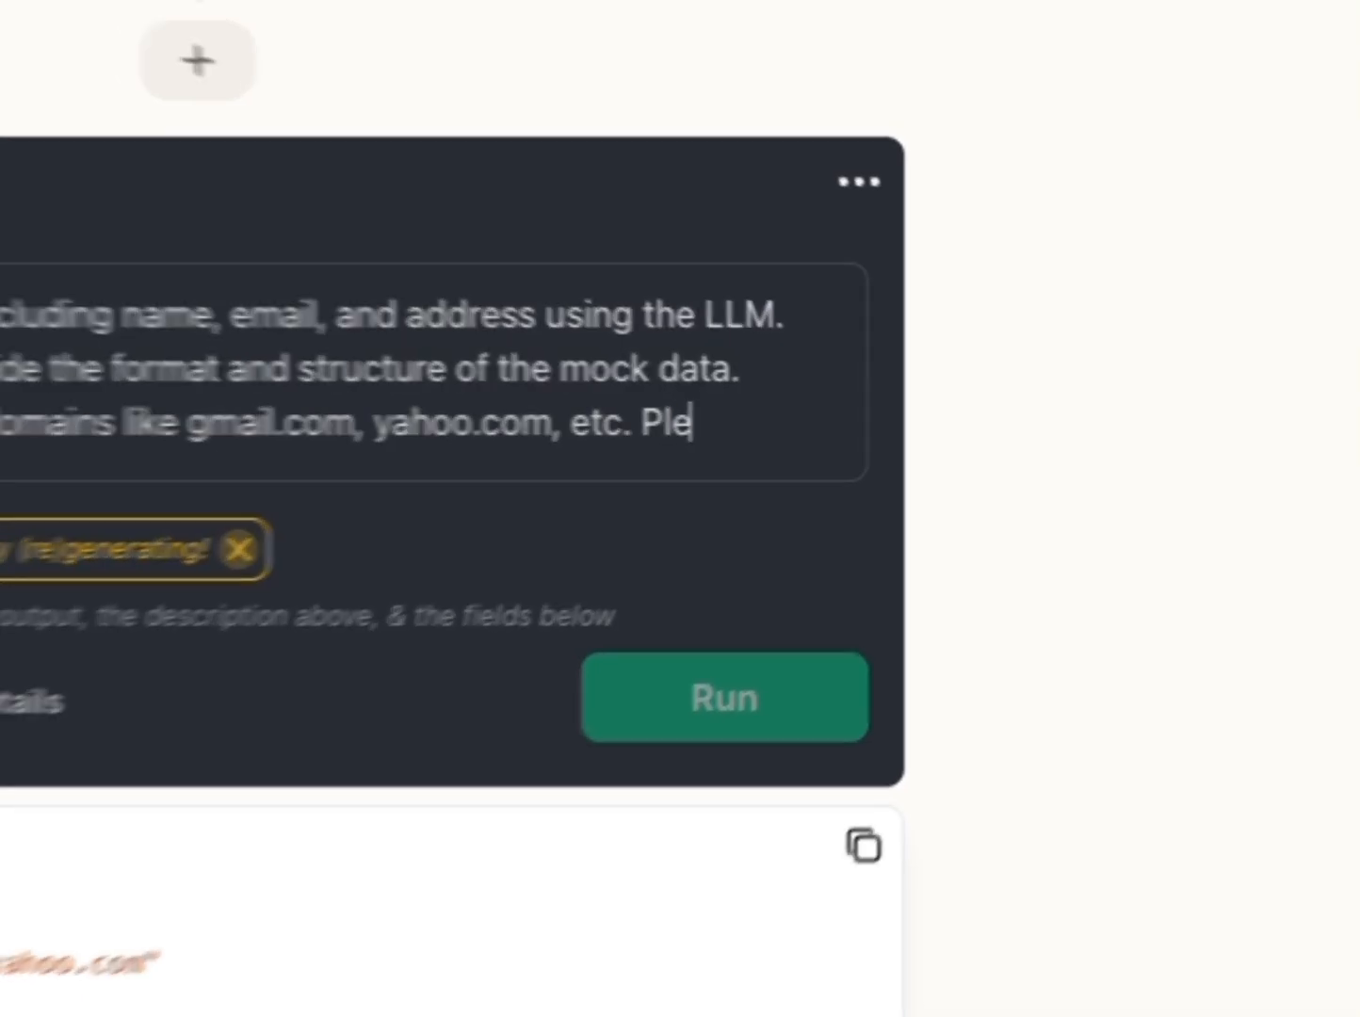
{"action": "type", "text": "use real"}
{"action": "type", "text": " US cities."}
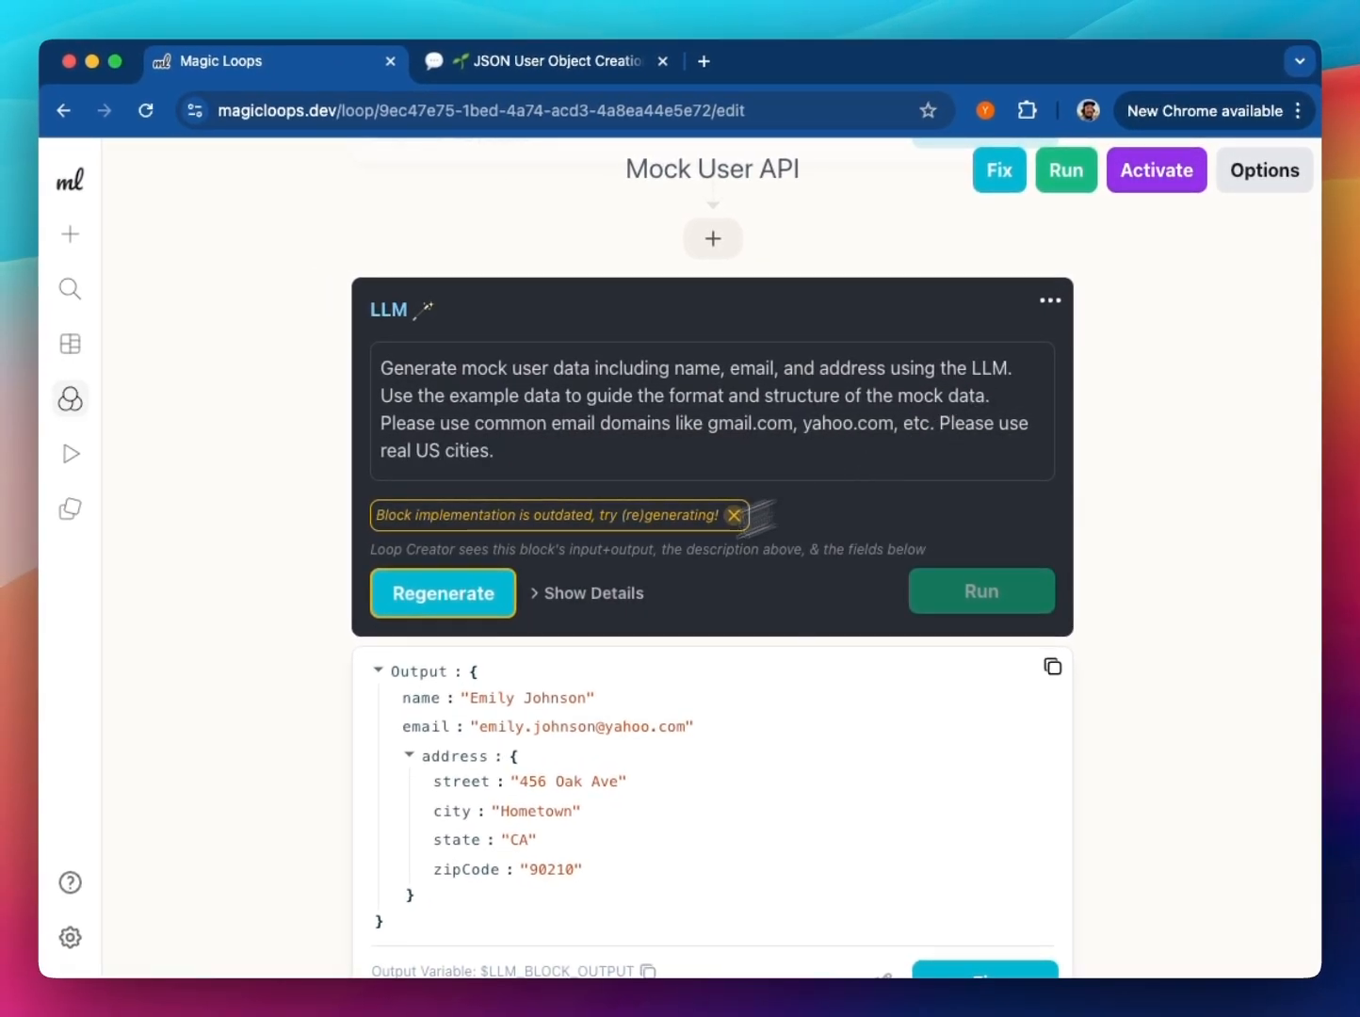
{"action": "left_click", "coordinate": [480, 595]}
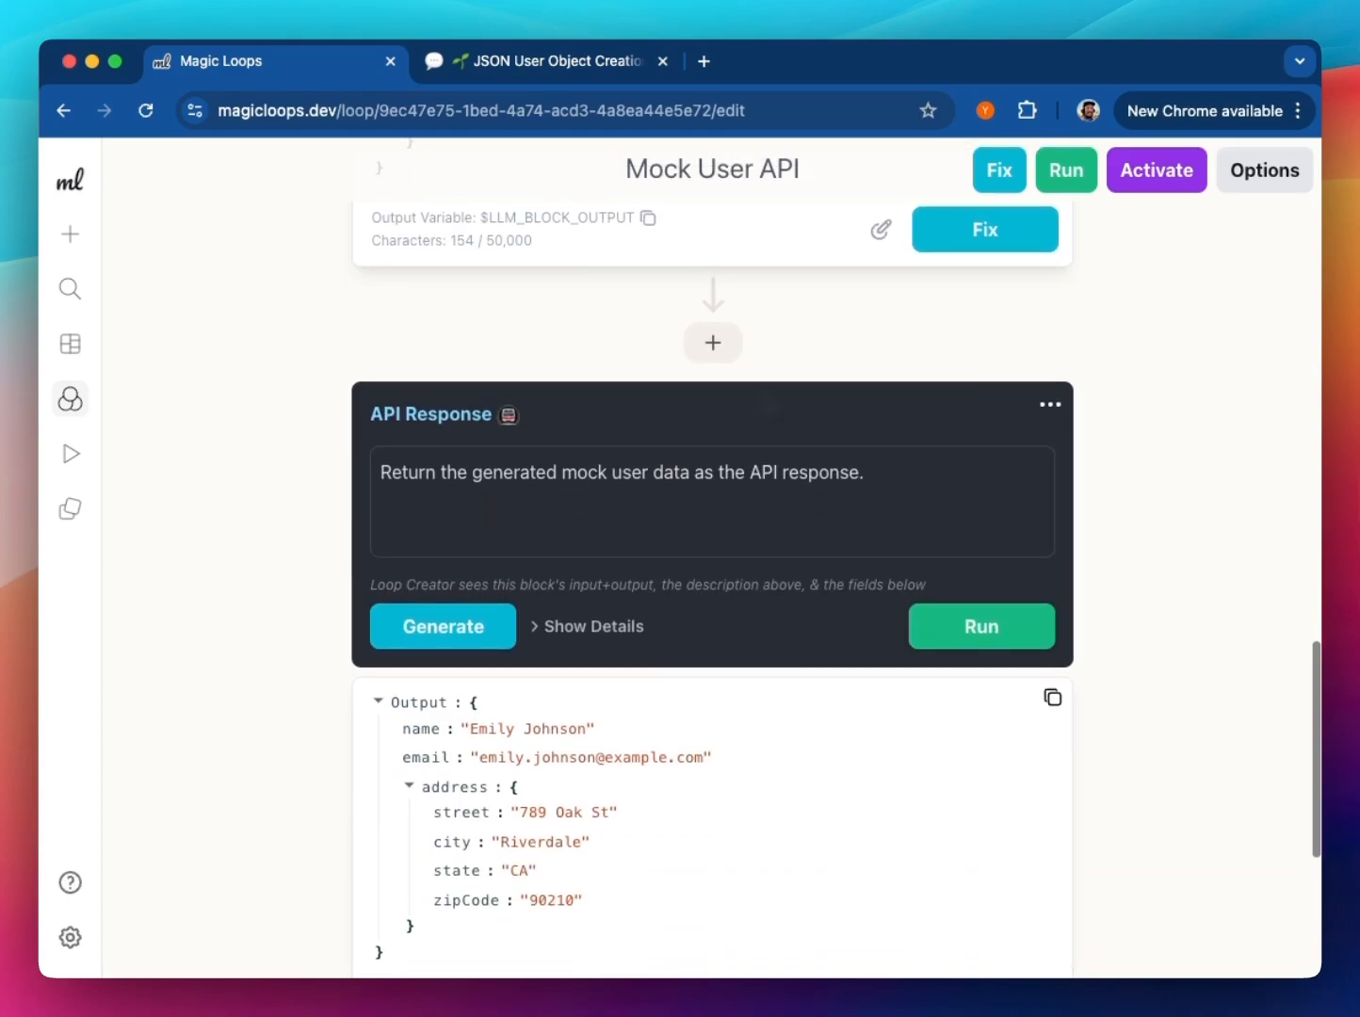
Show the regenerated LLM block's details and enable its Chat History option
{"action": "scroll", "coordinate": [764, 393], "scroll_direction": "up", "scroll_amount": 6}
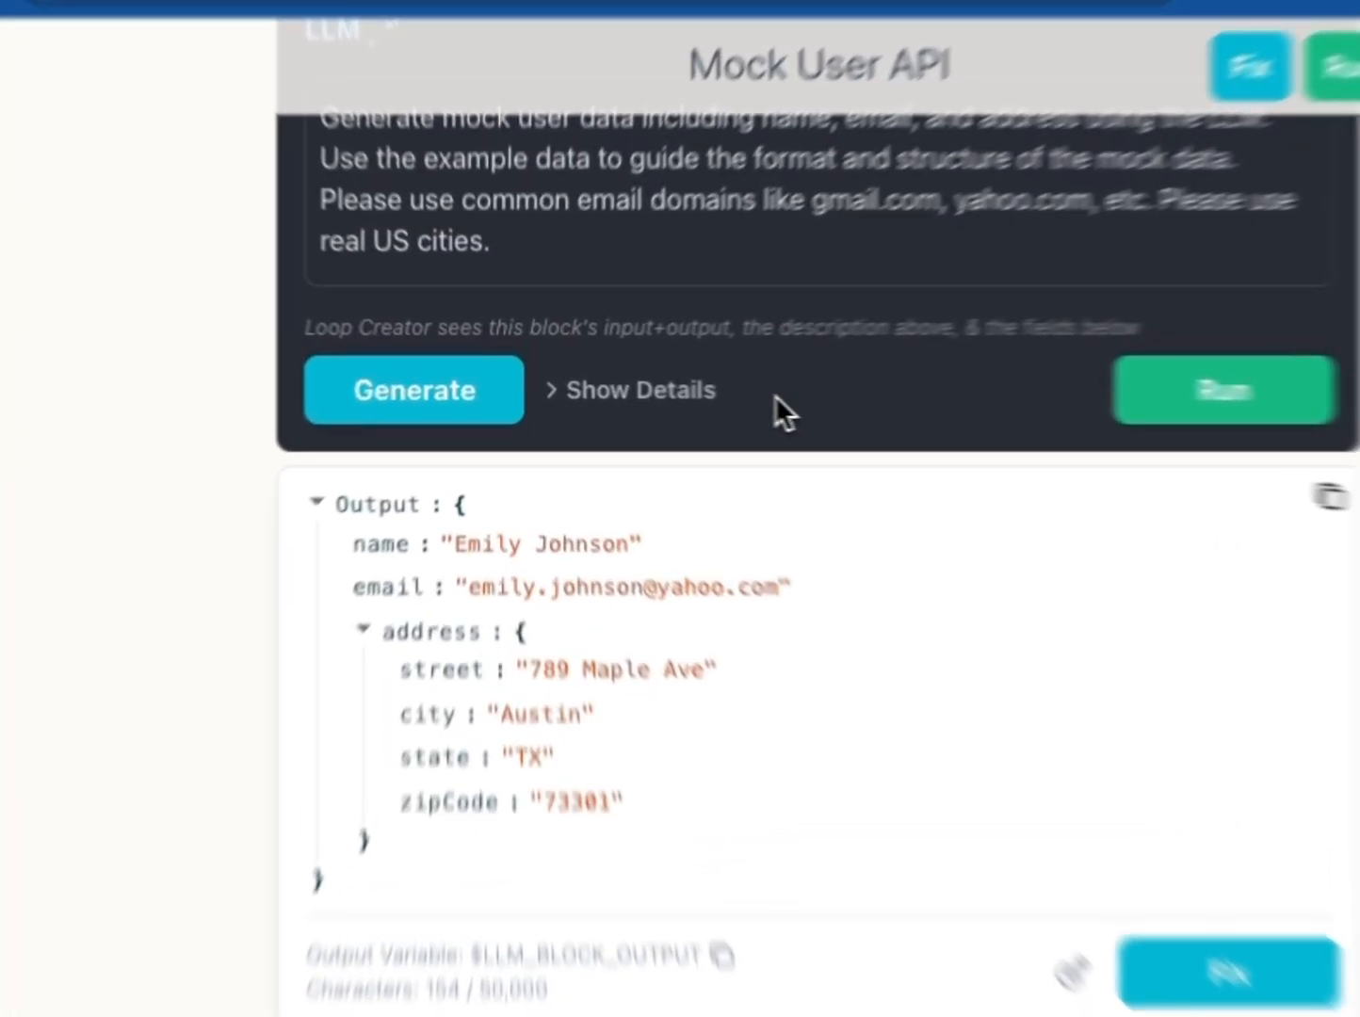
{"action": "left_click", "coordinate": [637, 394]}
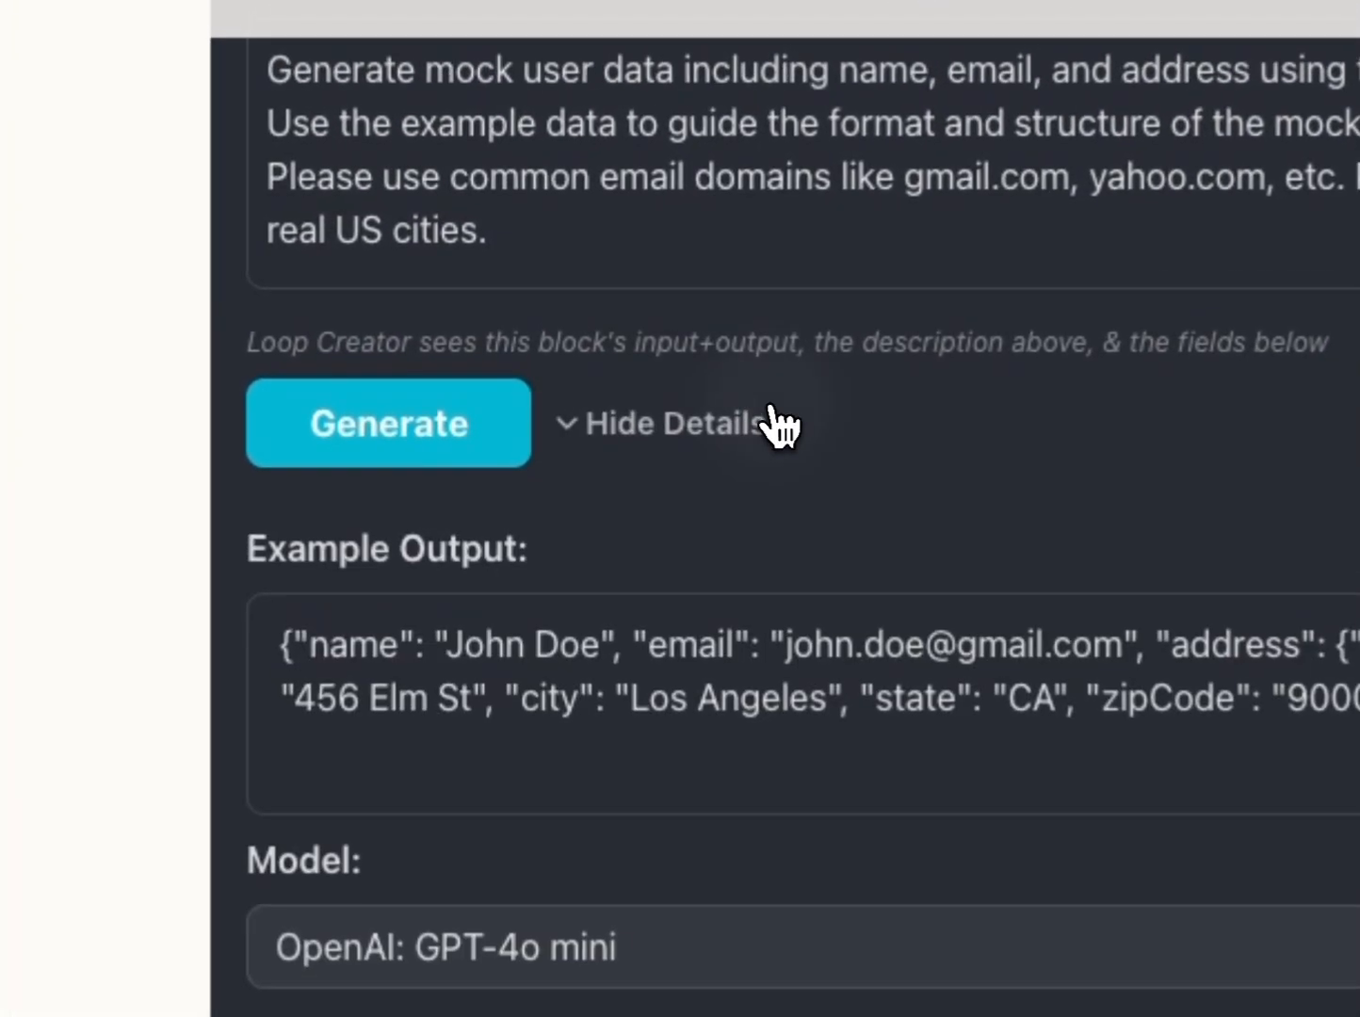
{"action": "scroll", "coordinate": [796, 403], "scroll_direction": "down", "scroll_amount": 4}
{"action": "left_click", "coordinate": [473, 752]}
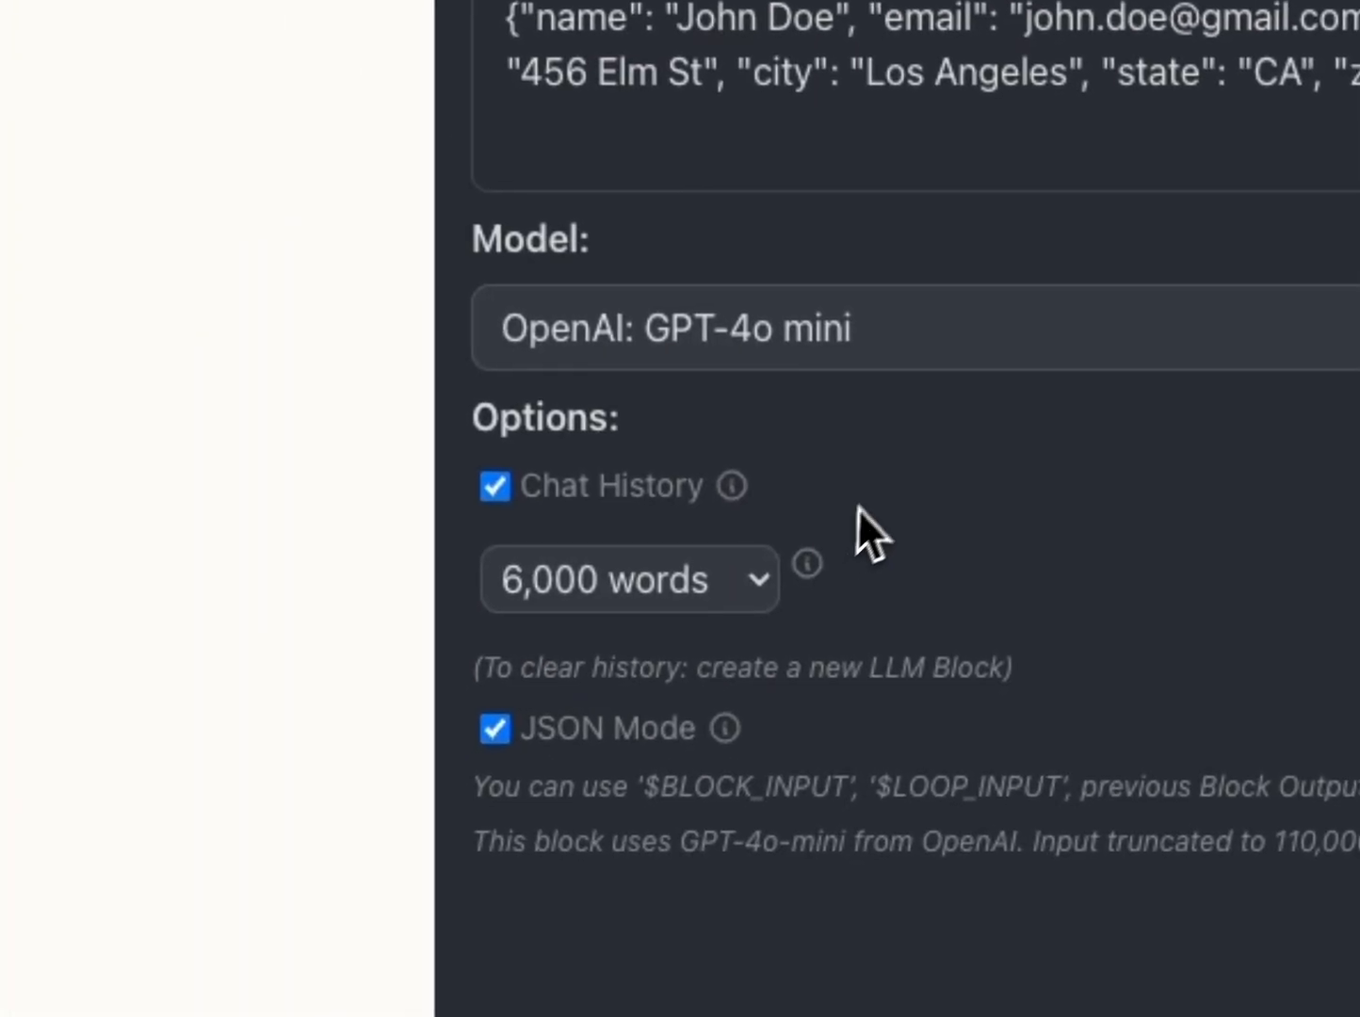
{"action": "scroll", "coordinate": [862, 508], "scroll_direction": "down", "scroll_amount": 3}
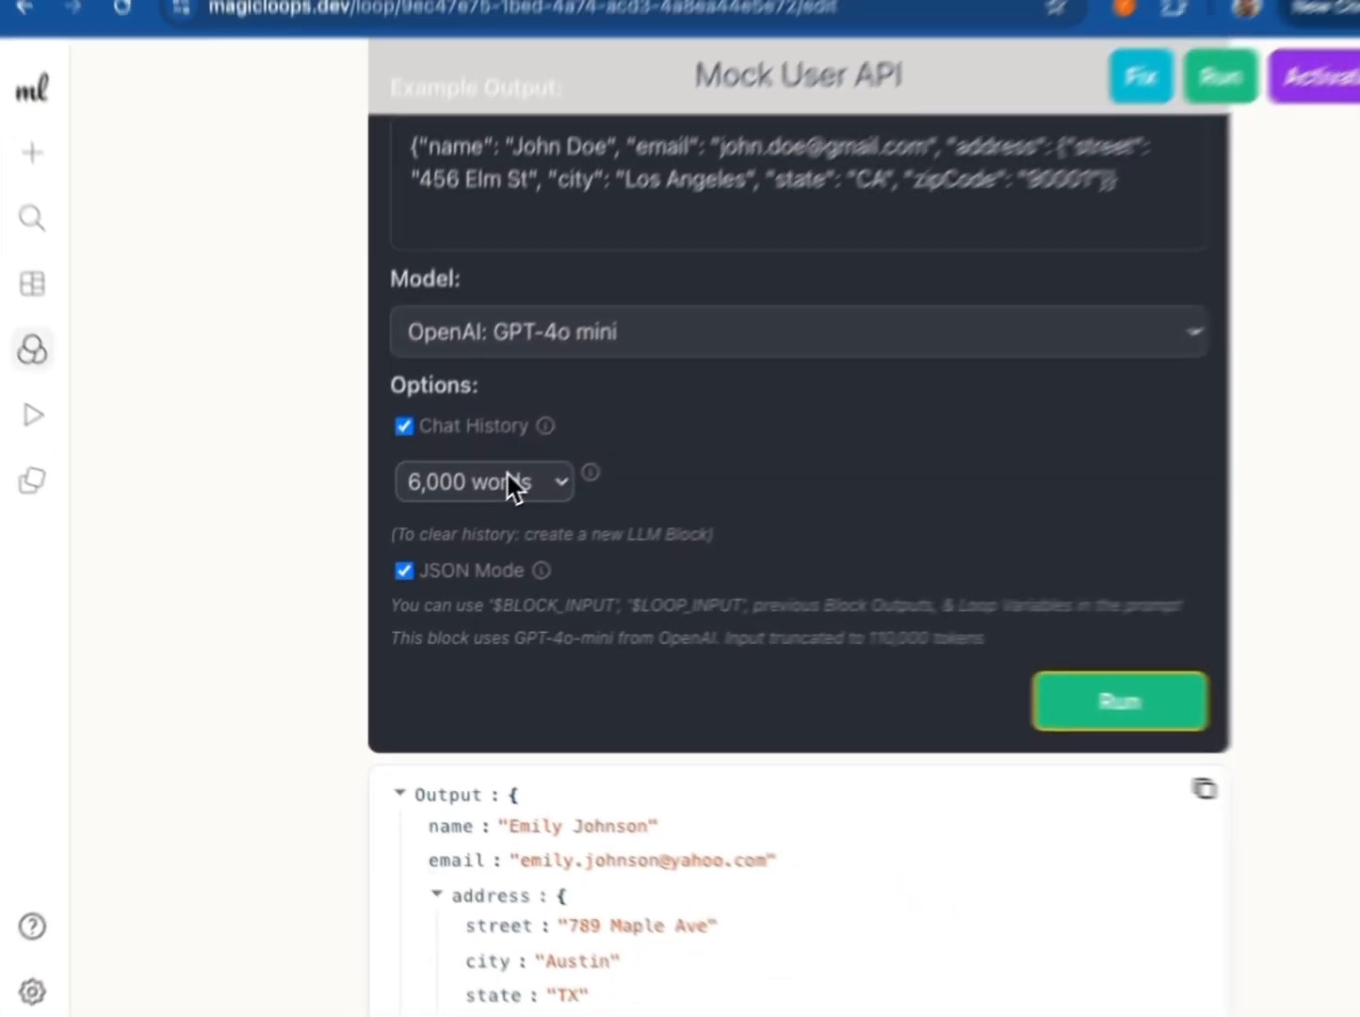
Set the LLM block's chat history length to 48,000 words
{"action": "scroll", "coordinate": [504, 484], "scroll_direction": "up", "scroll_amount": 2}
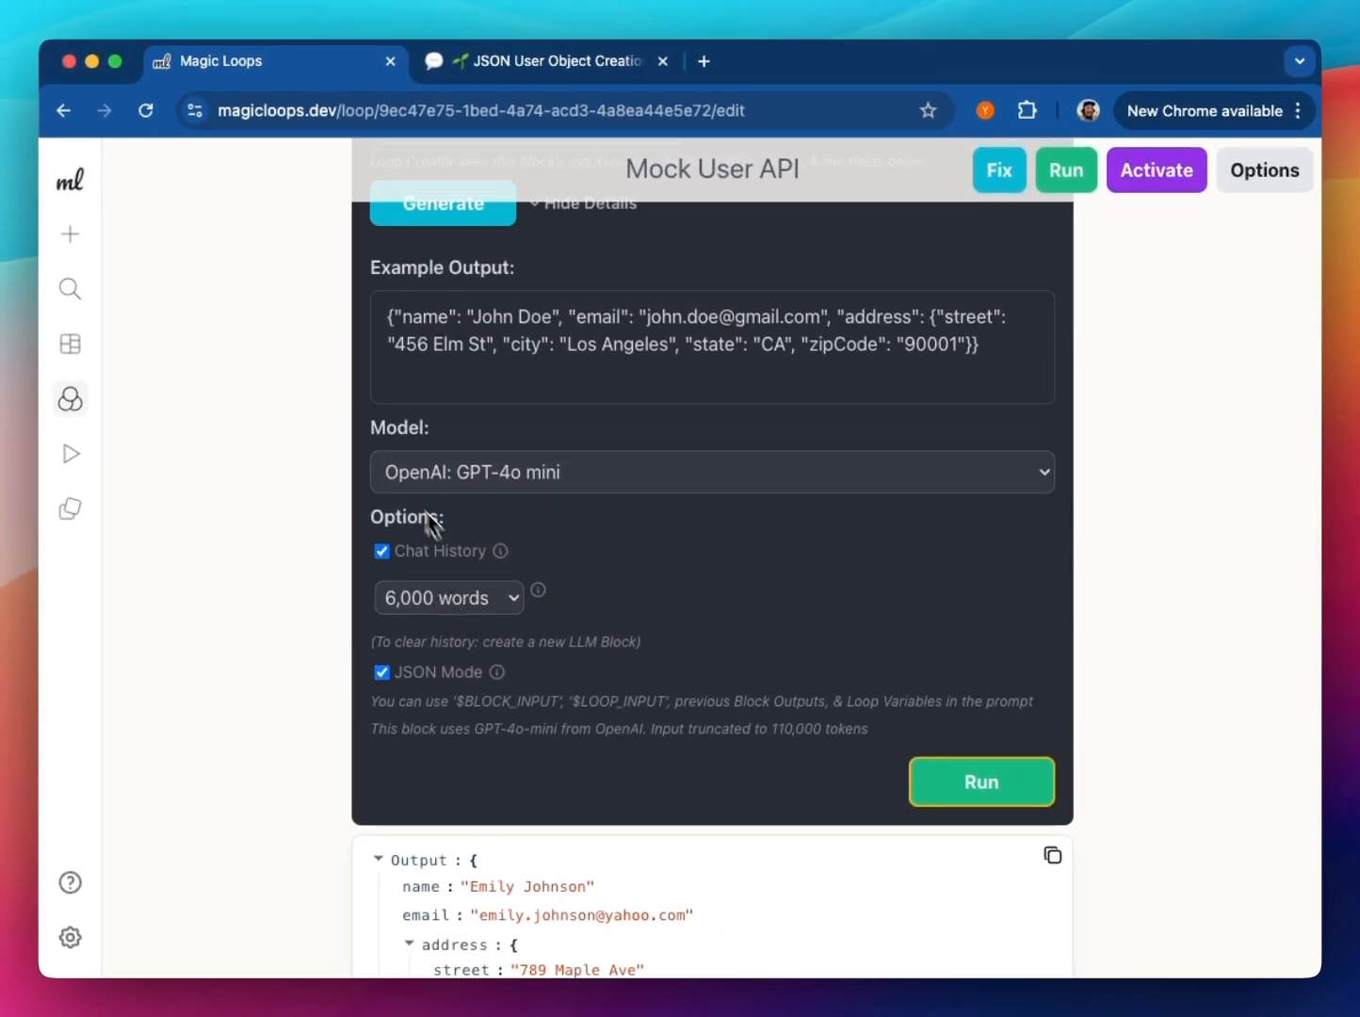
{"action": "scroll", "coordinate": [320, 521], "scroll_direction": "up", "scroll_amount": 2}
{"action": "scroll", "coordinate": [287, 558], "scroll_direction": "down", "scroll_amount": 2}
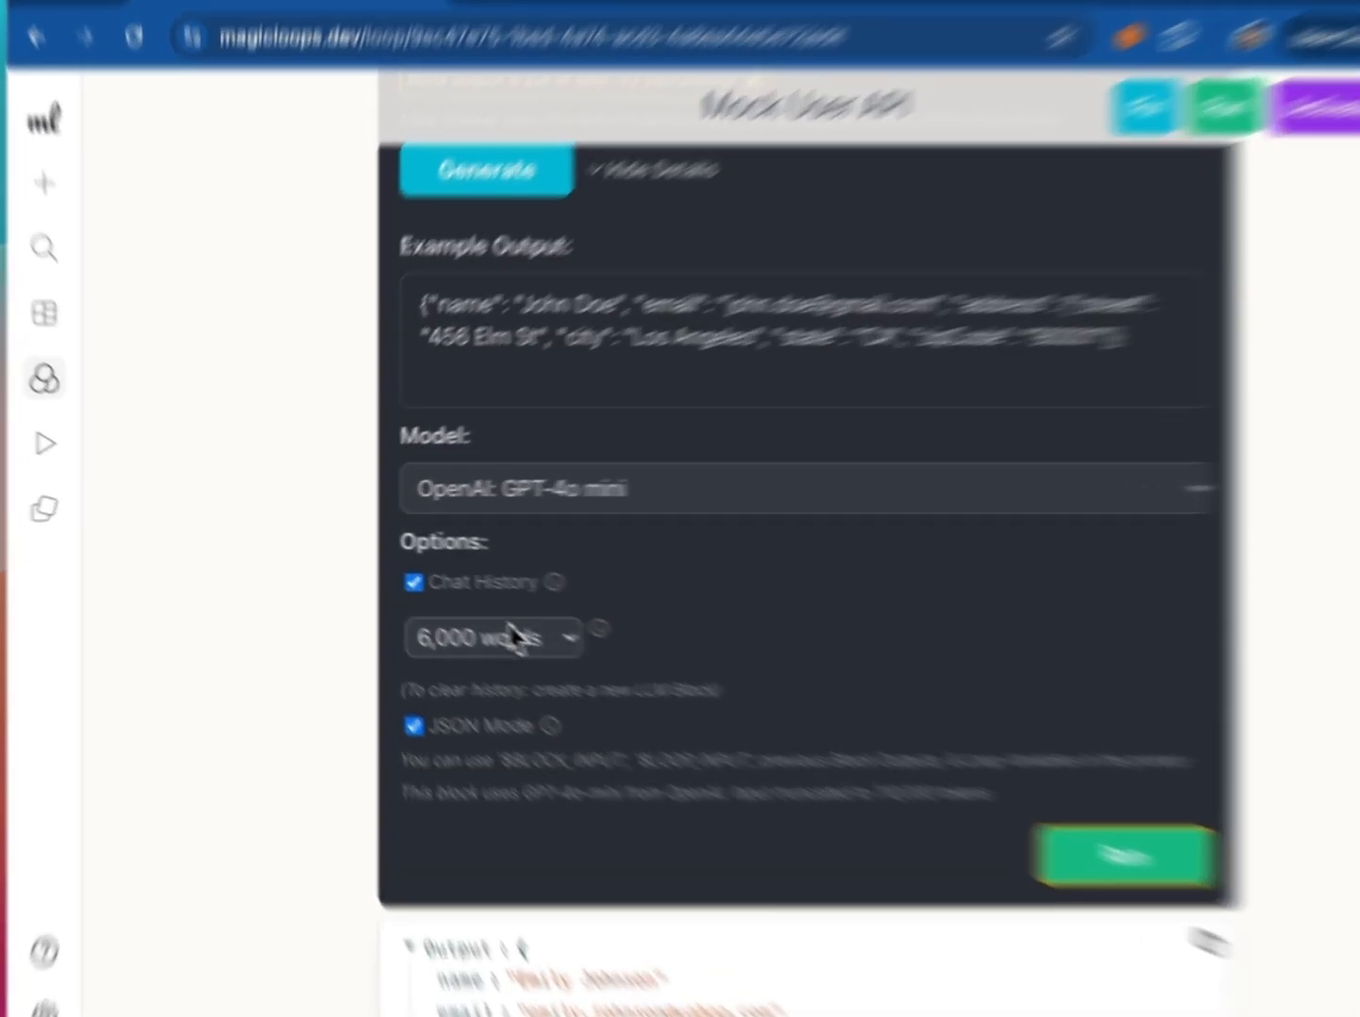
{"action": "left_click", "coordinate": [461, 618]}
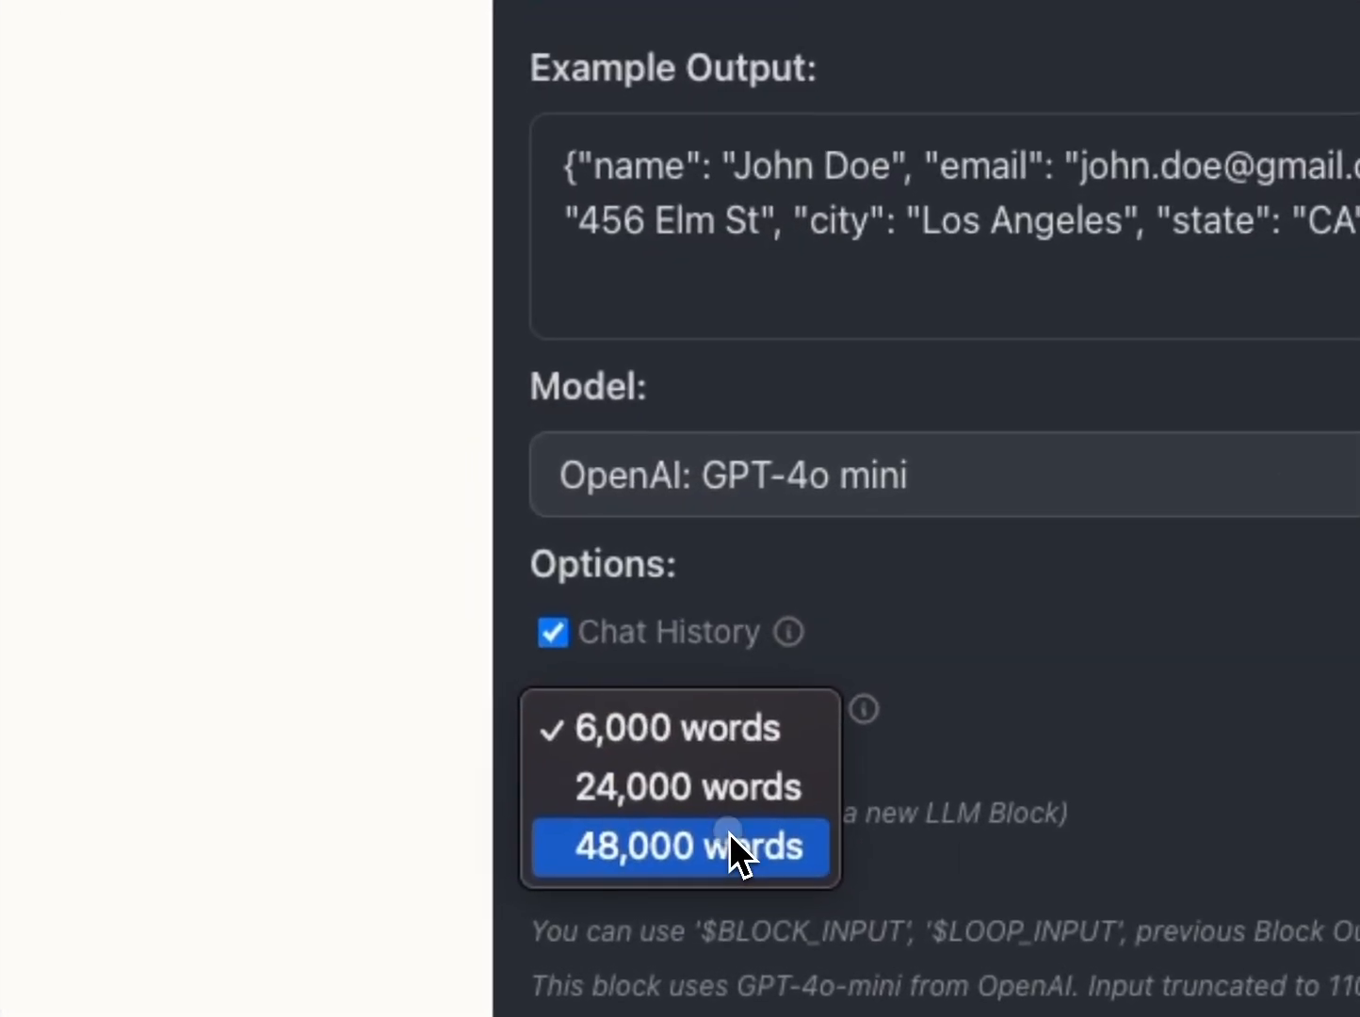
{"action": "left_click", "coordinate": [470, 672]}
{"action": "scroll", "coordinate": [659, 706], "scroll_direction": "down", "scroll_amount": 4}
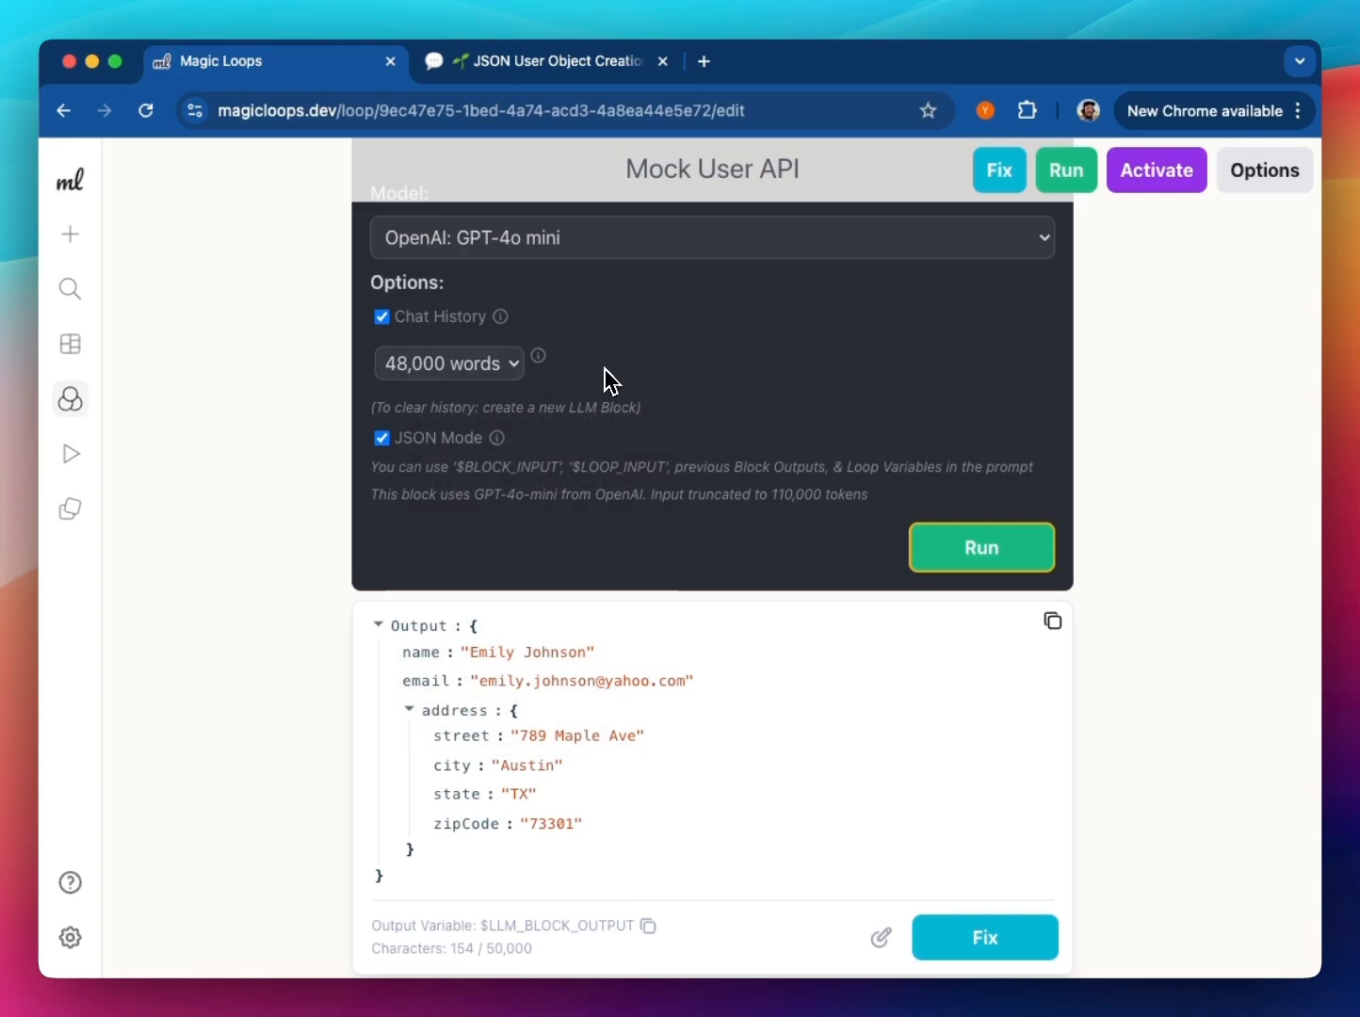
Check the models available for the LLM block, keeping OpenAI: GPT-4o mini selected
{"action": "scroll", "coordinate": [607, 381], "scroll_direction": "up", "scroll_amount": 1}
{"action": "scroll", "coordinate": [613, 382], "scroll_direction": "up", "scroll_amount": 3}
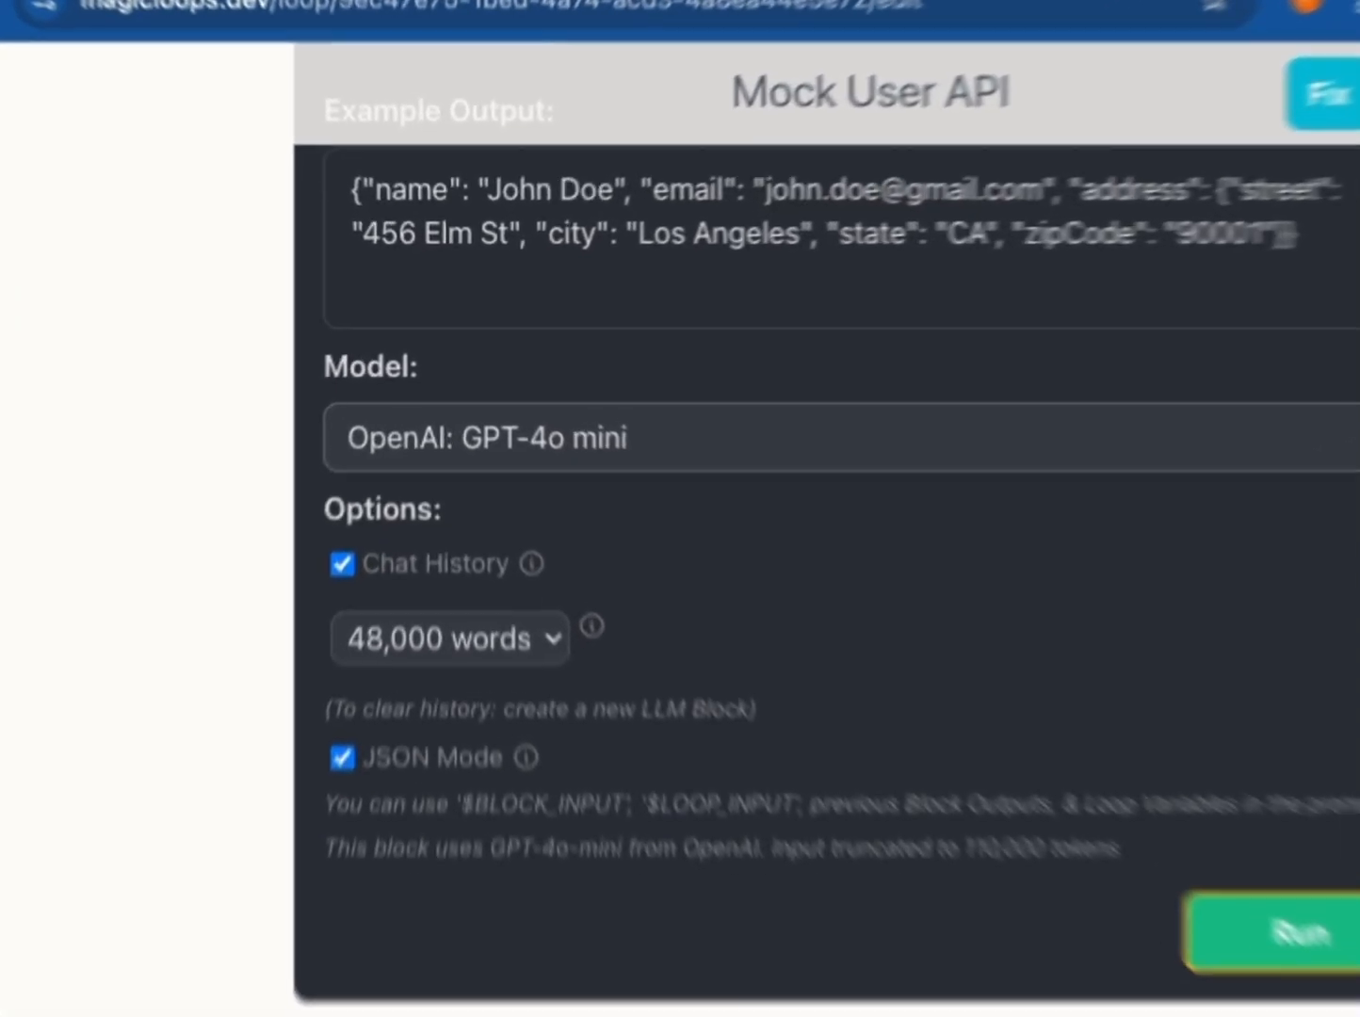
{"action": "left_click", "coordinate": [556, 385]}
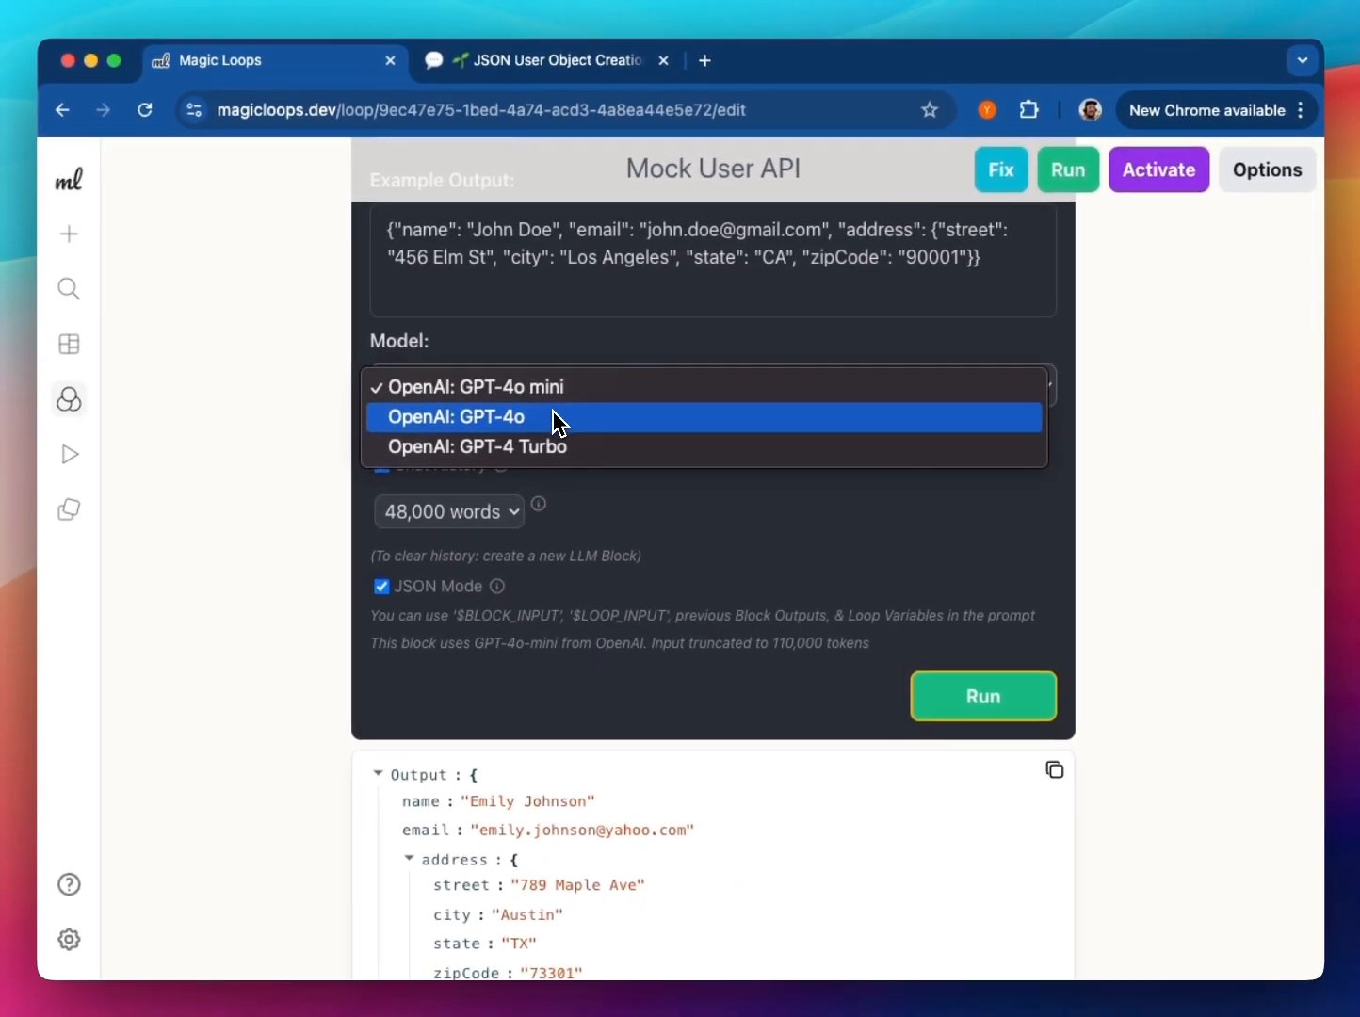
{"action": "left_click", "coordinate": [1022, 386]}
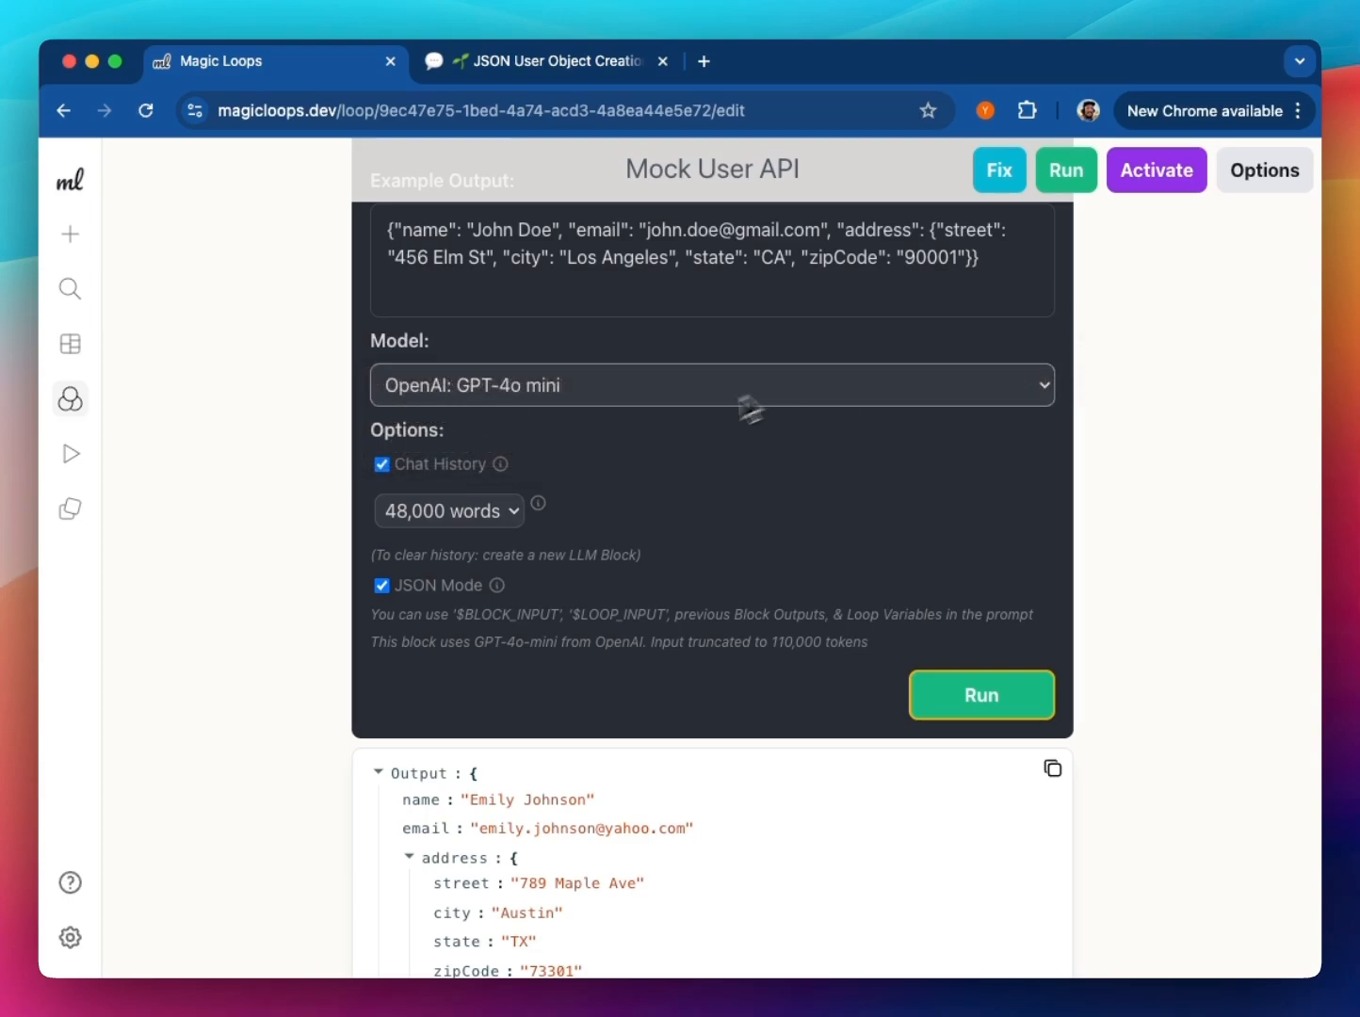
Review the loop from the API Response block back to the API Call output and the LLM block's description and options
{"action": "scroll", "coordinate": [749, 408], "scroll_direction": "up", "scroll_amount": 1}
{"action": "scroll", "coordinate": [586, 516], "scroll_direction": "down", "scroll_amount": 4}
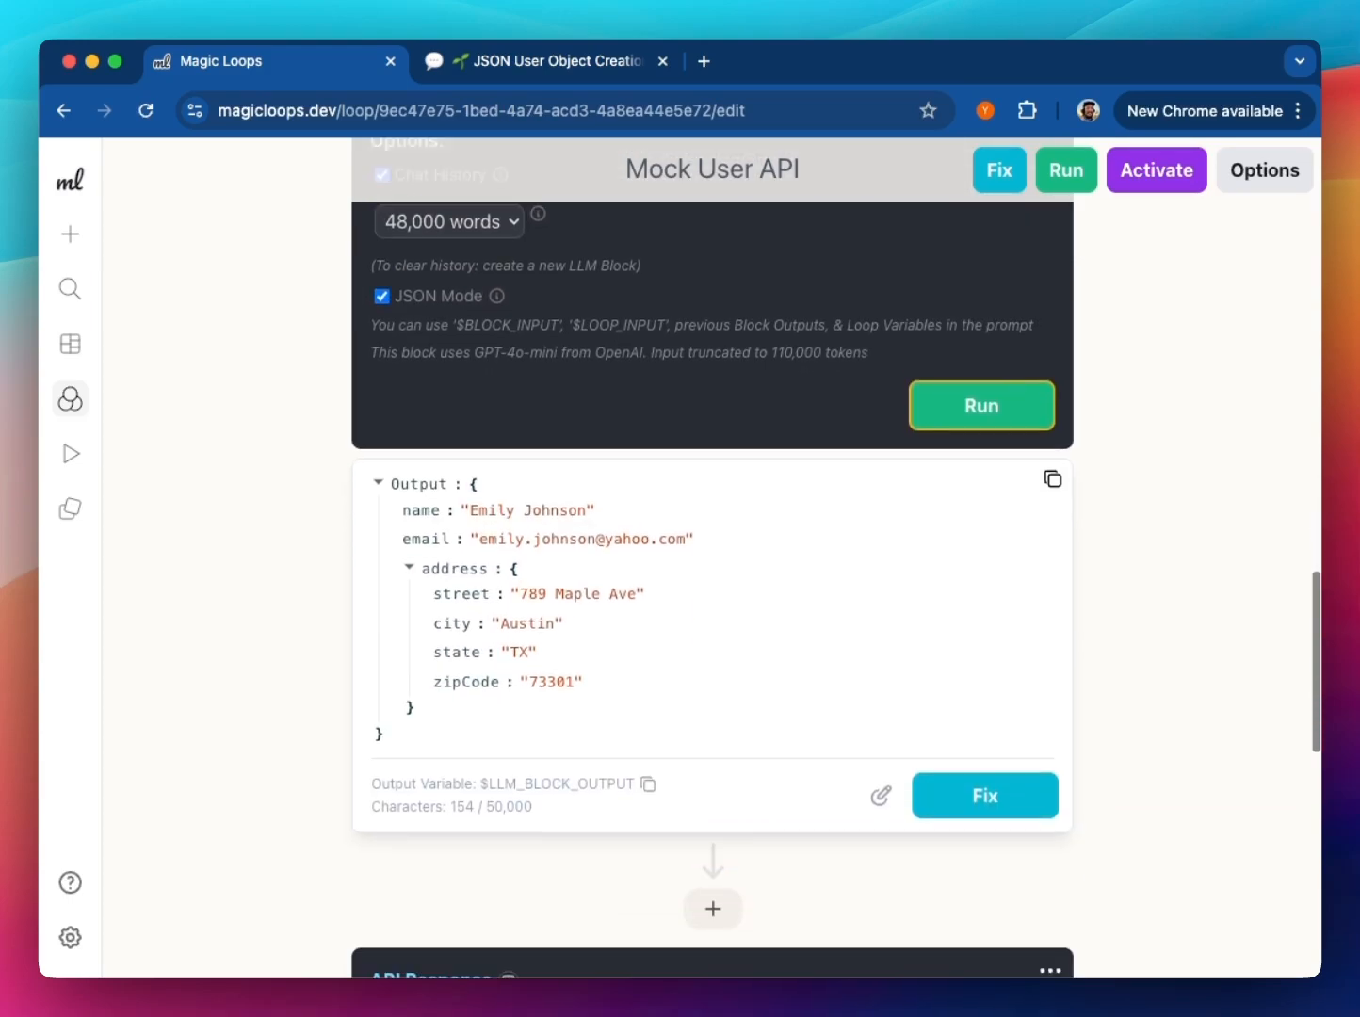
{"action": "scroll", "coordinate": [671, 526], "scroll_direction": "down", "scroll_amount": 7}
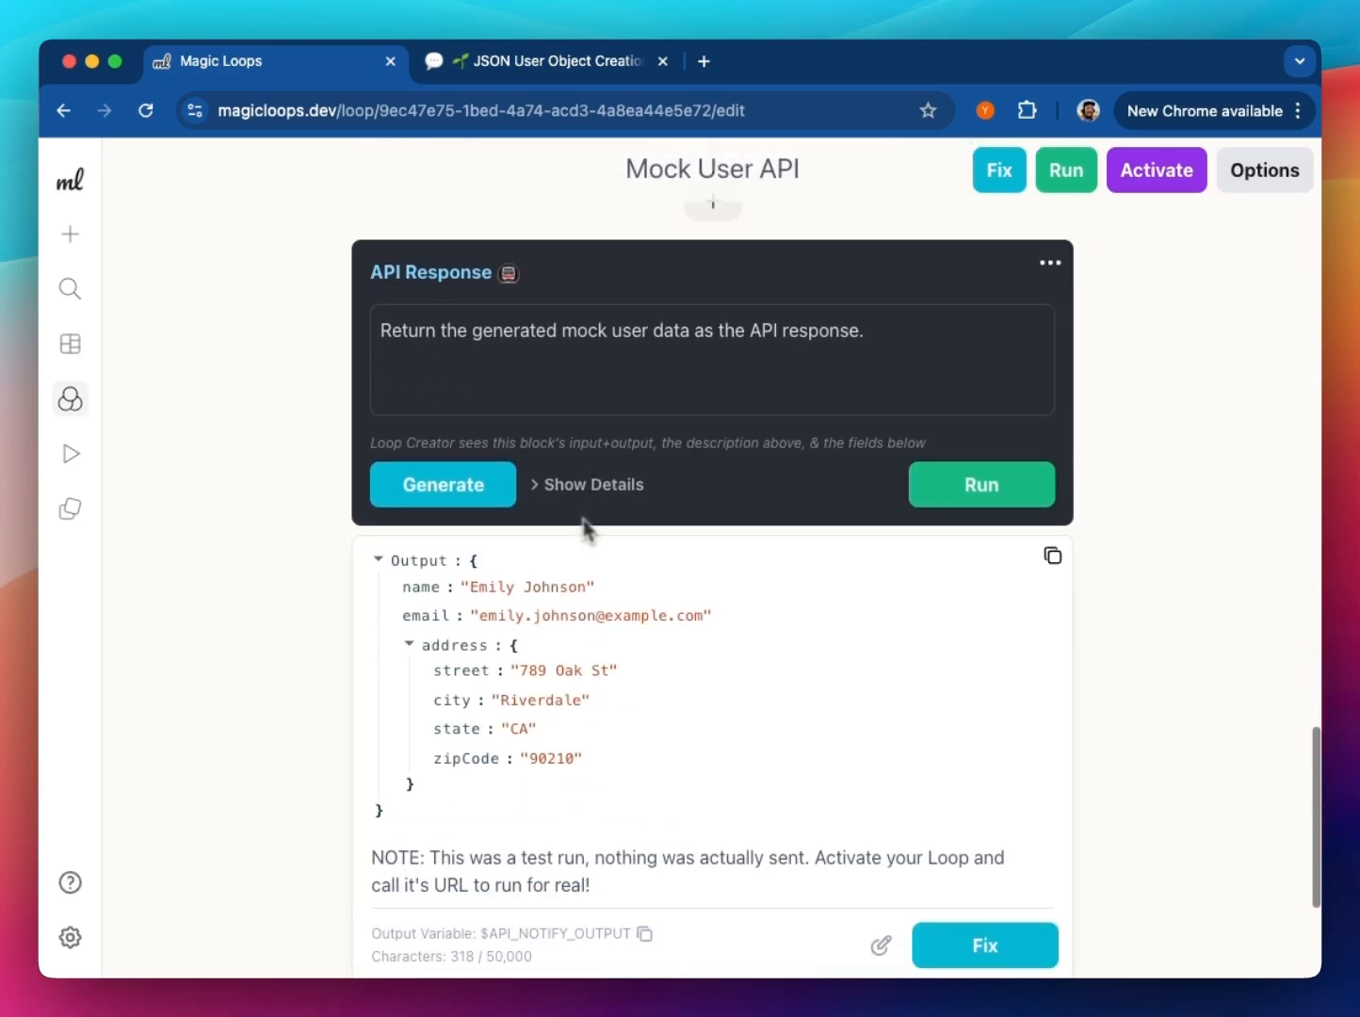
{"action": "scroll", "coordinate": [1084, 312], "scroll_direction": "up", "scroll_amount": 15}
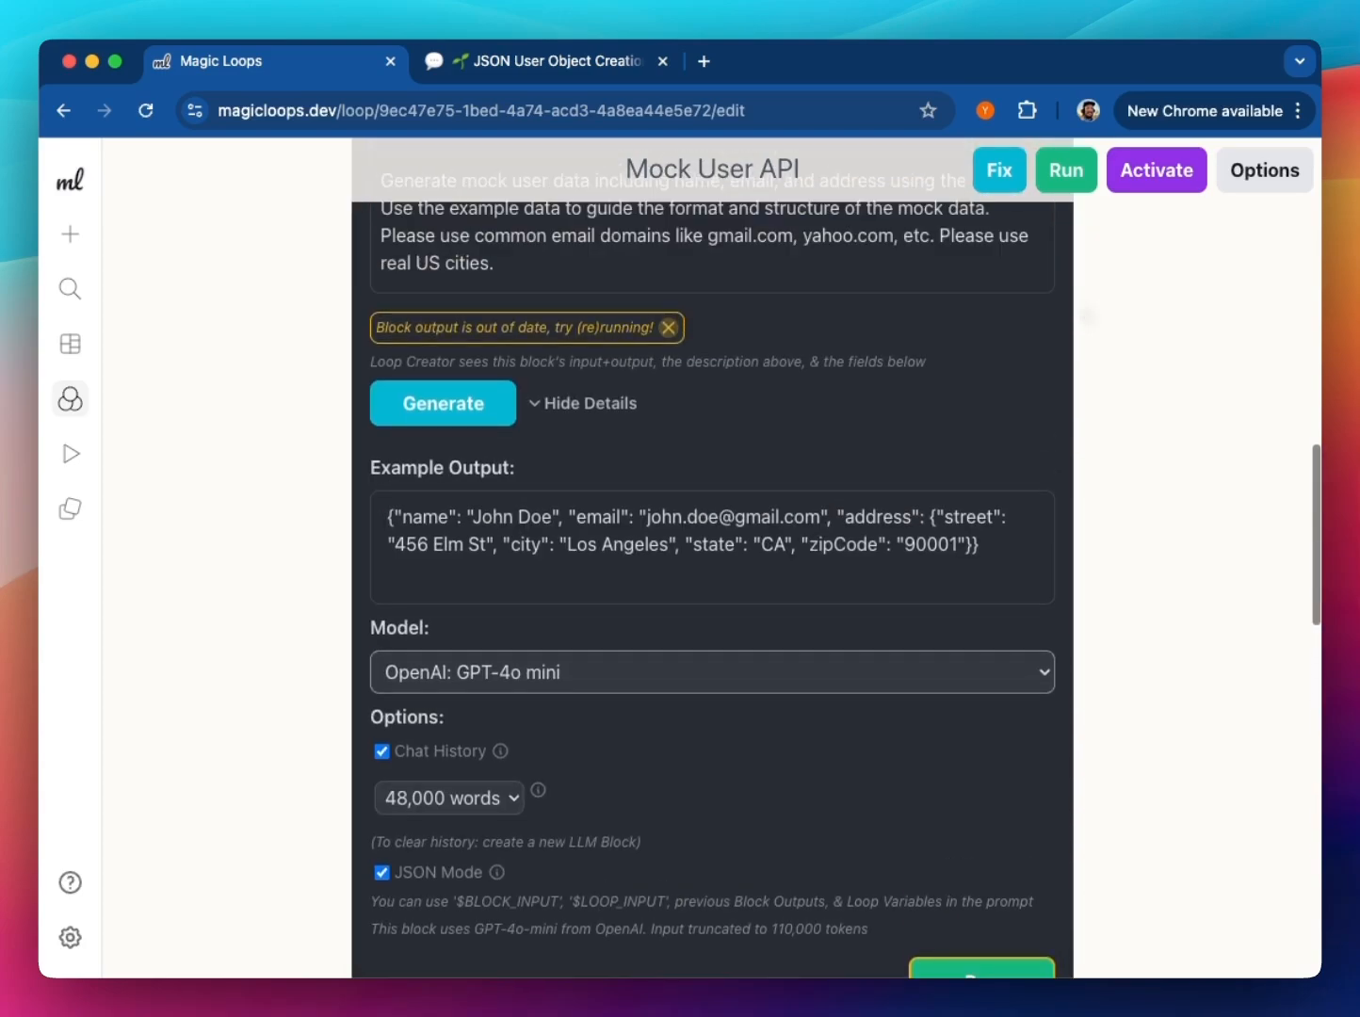
{"action": "scroll", "coordinate": [850, 424], "scroll_direction": "up", "scroll_amount": 2}
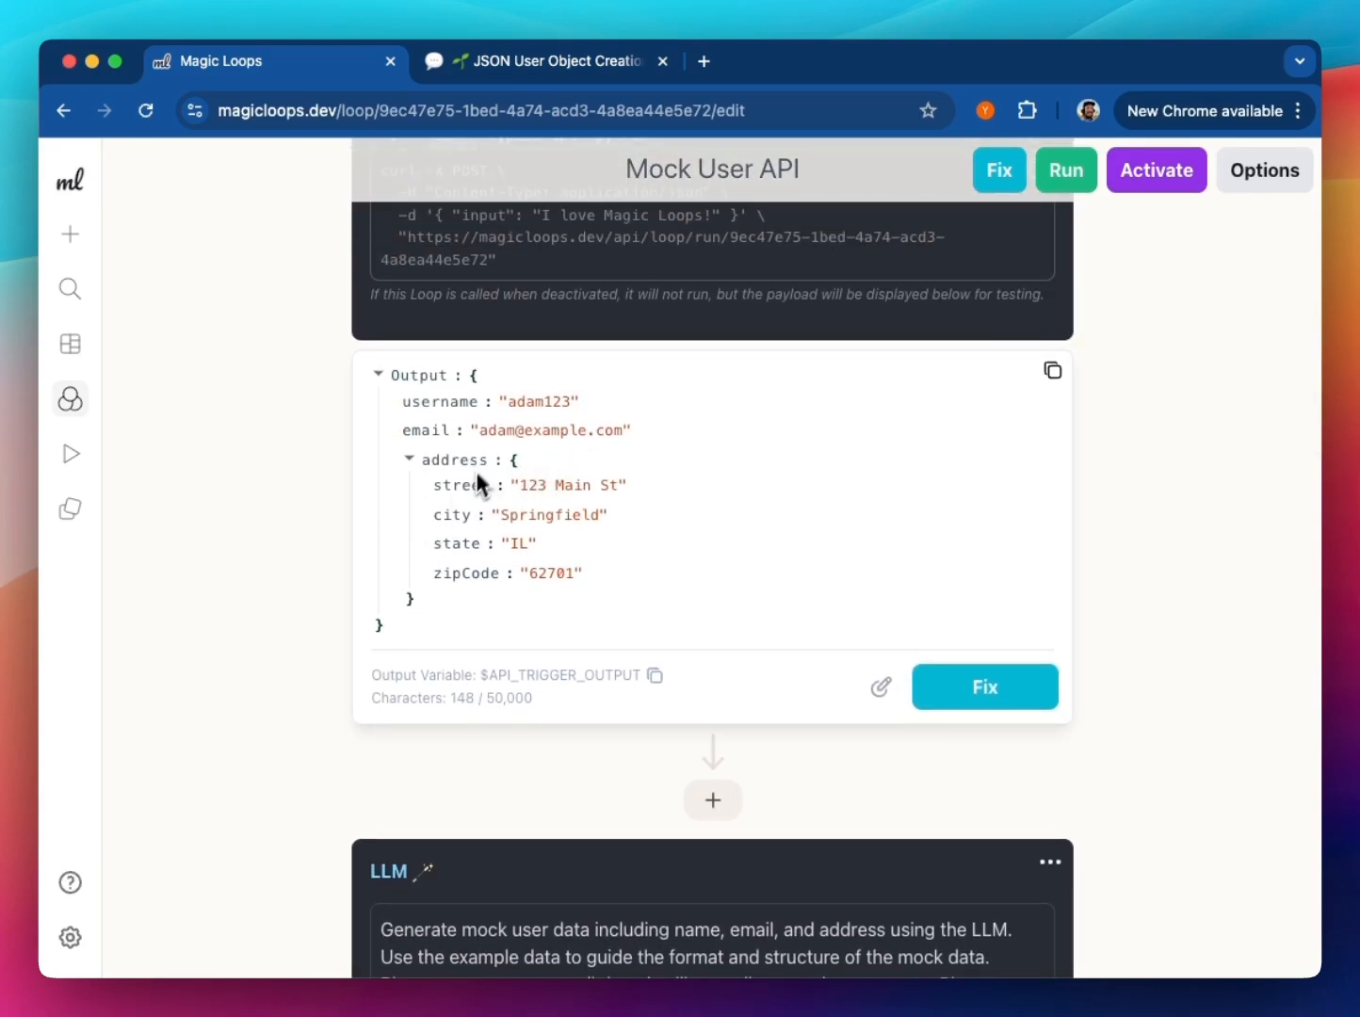
{"action": "scroll", "coordinate": [478, 483], "scroll_direction": "up", "scroll_amount": 5}
{"action": "scroll", "coordinate": [471, 522], "scroll_direction": "down", "scroll_amount": 5}
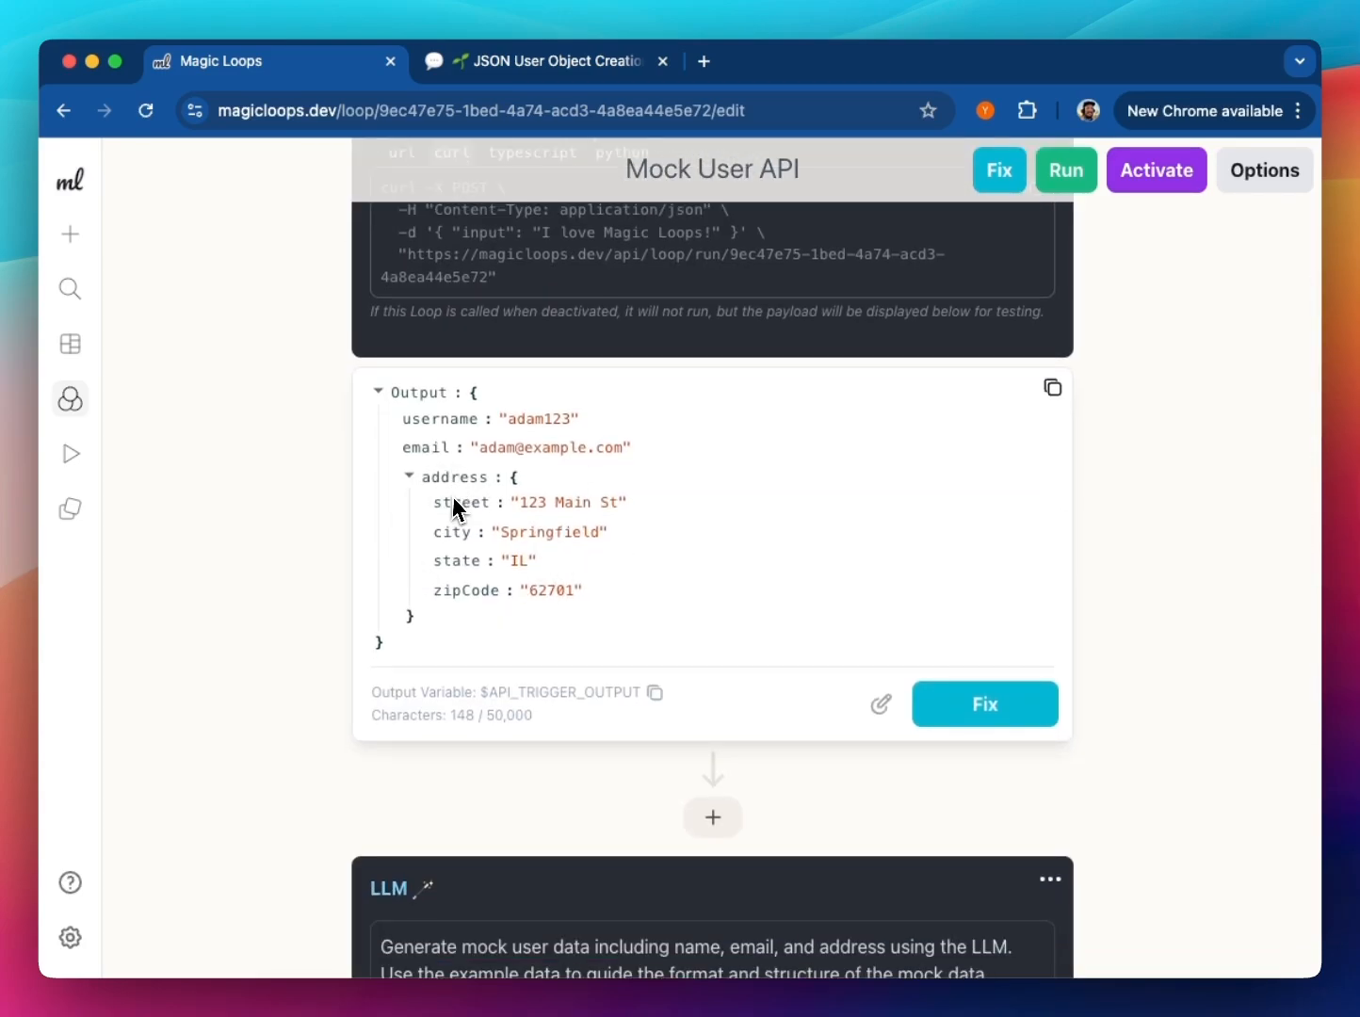
{"action": "scroll", "coordinate": [333, 516], "scroll_direction": "down", "scroll_amount": 12}
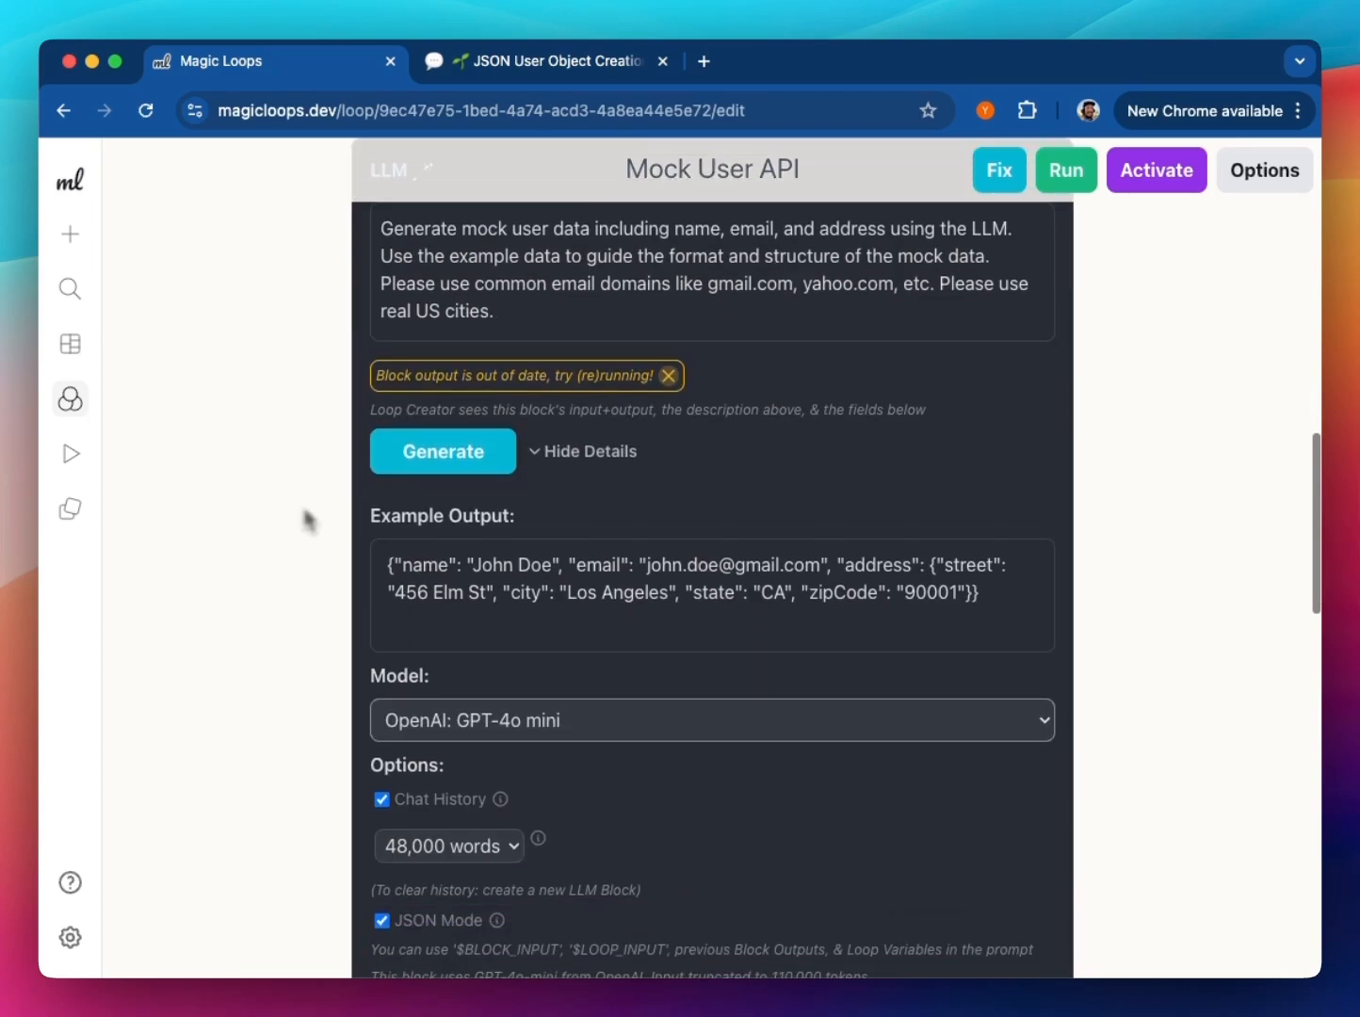
{"action": "scroll", "coordinate": [292, 565], "scroll_direction": "down", "scroll_amount": 4}
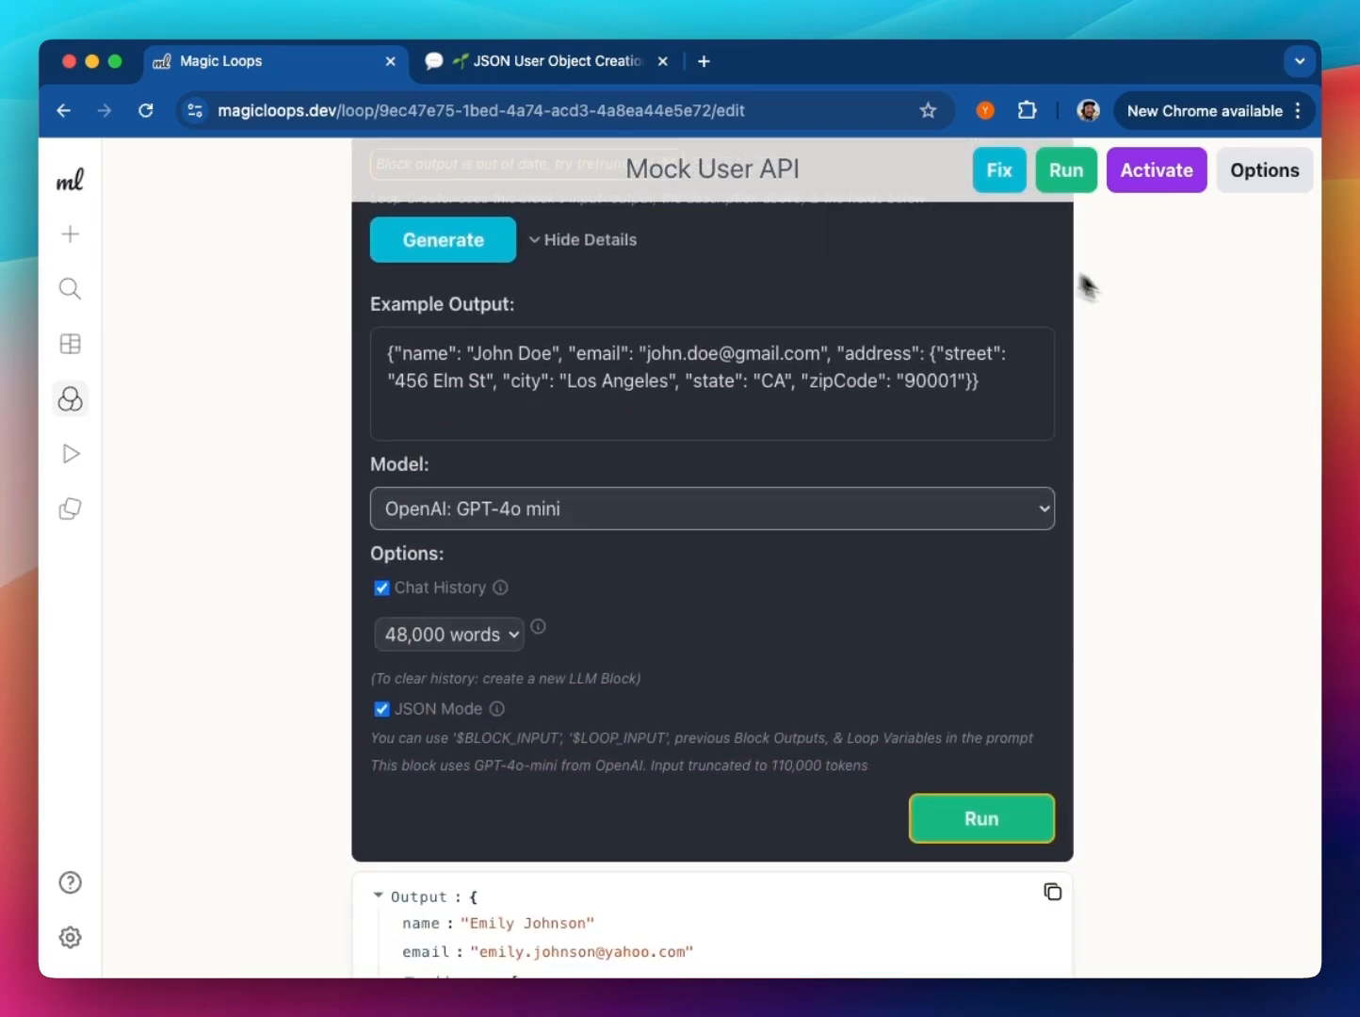
Activate the Mock User API loop and copy the URL version of its API call
{"action": "left_click", "coordinate": [1137, 173]}
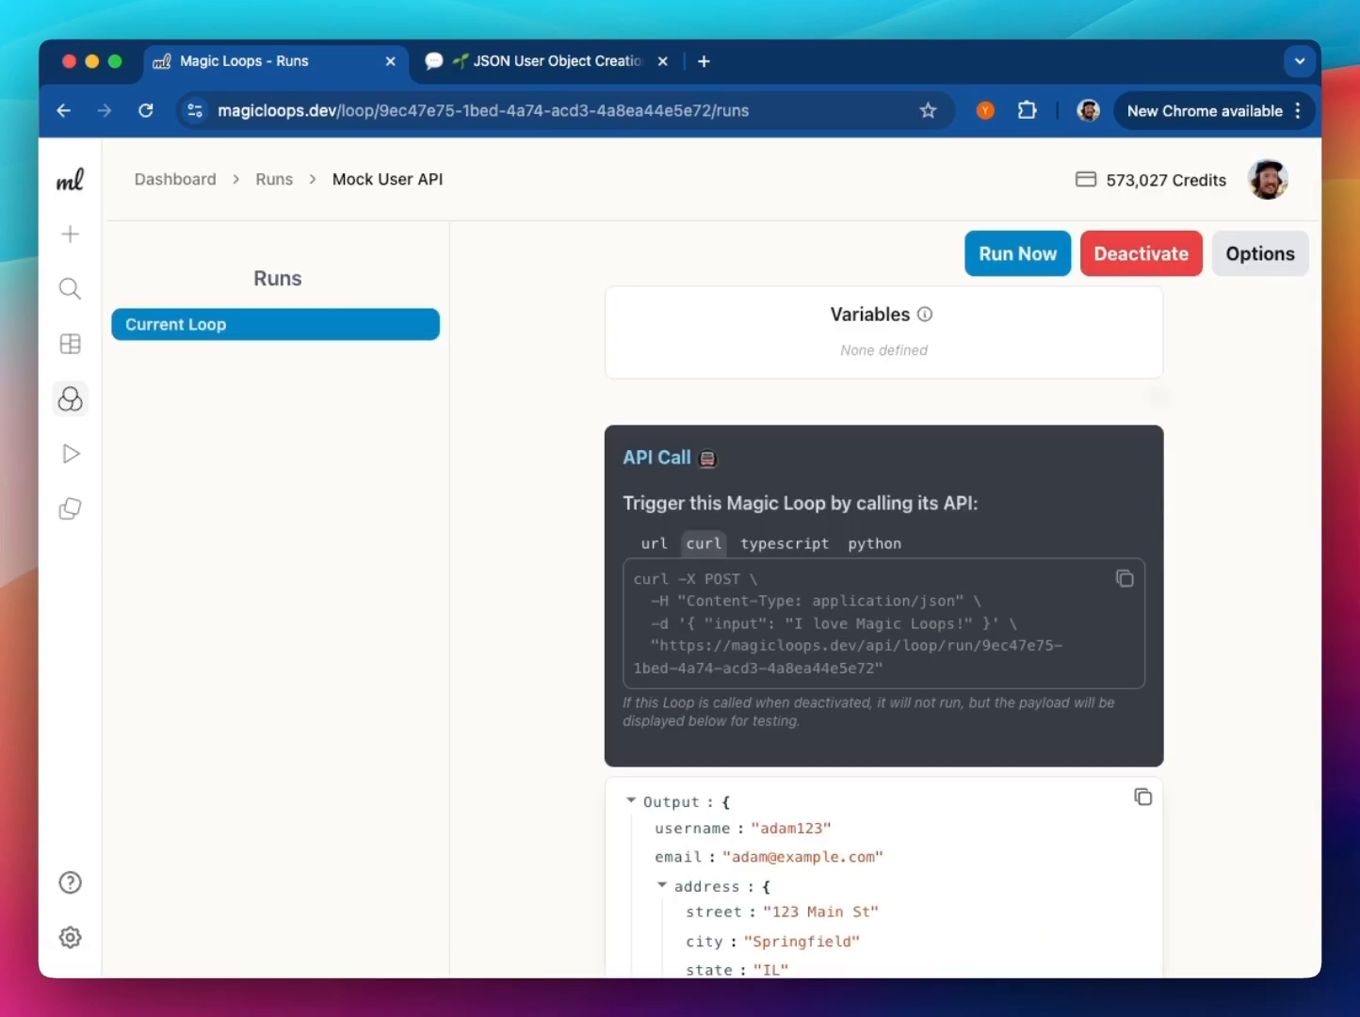
{"action": "left_click", "coordinate": [654, 543]}
{"action": "left_click", "coordinate": [1074, 582]}
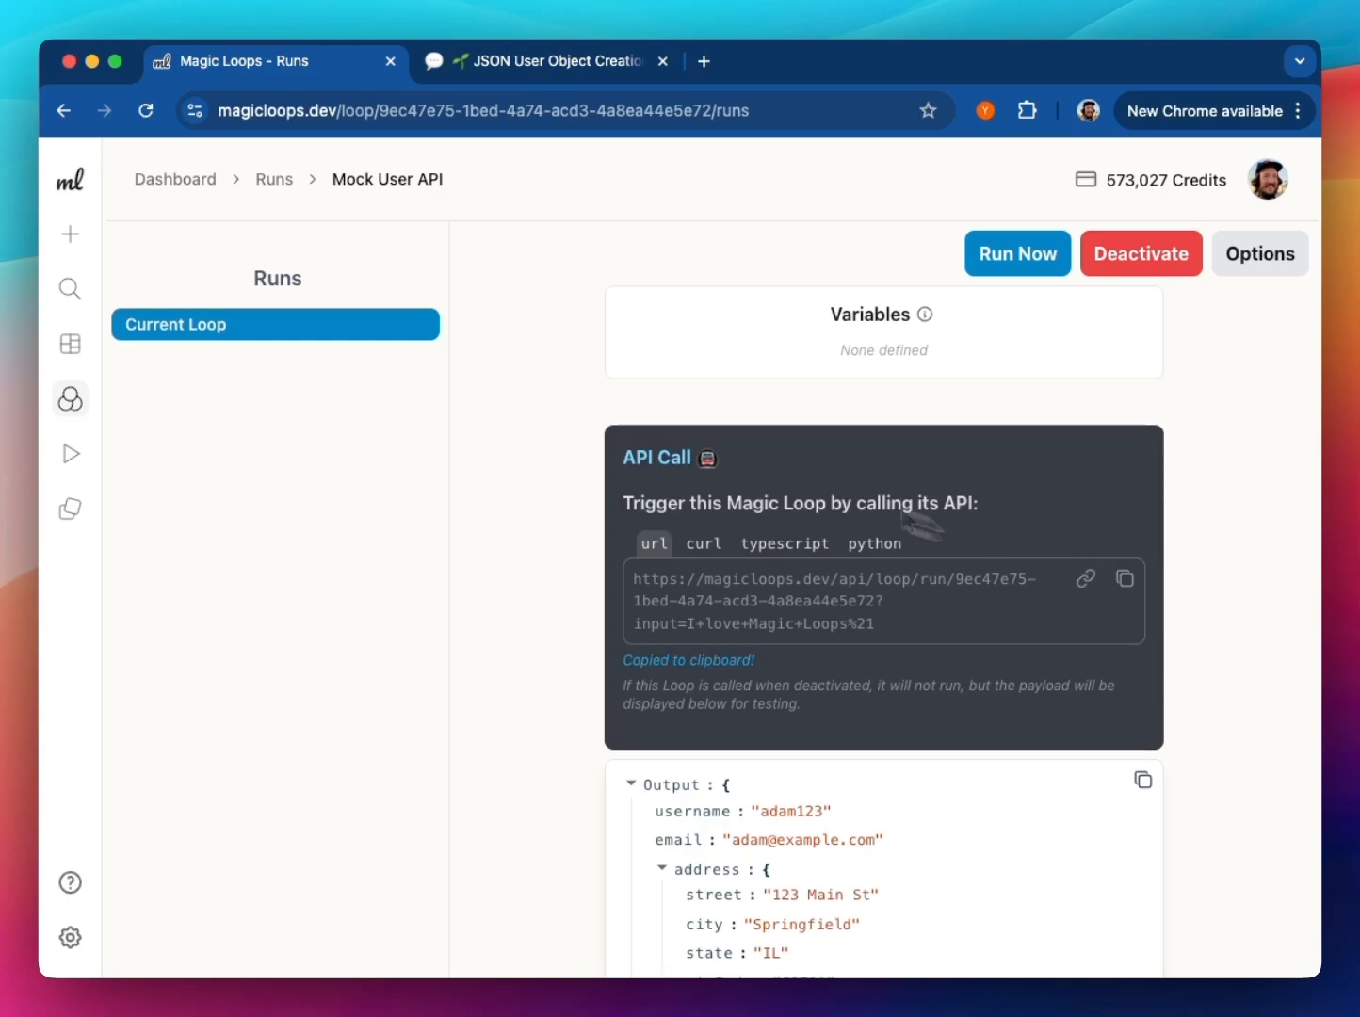
Call the activated loop by opening its API URL, without the input query, in a new browser tab
{"action": "key", "text": "super+t"}
{"action": "key", "text": "super+v"}
{"action": "key", "text": "Return"}
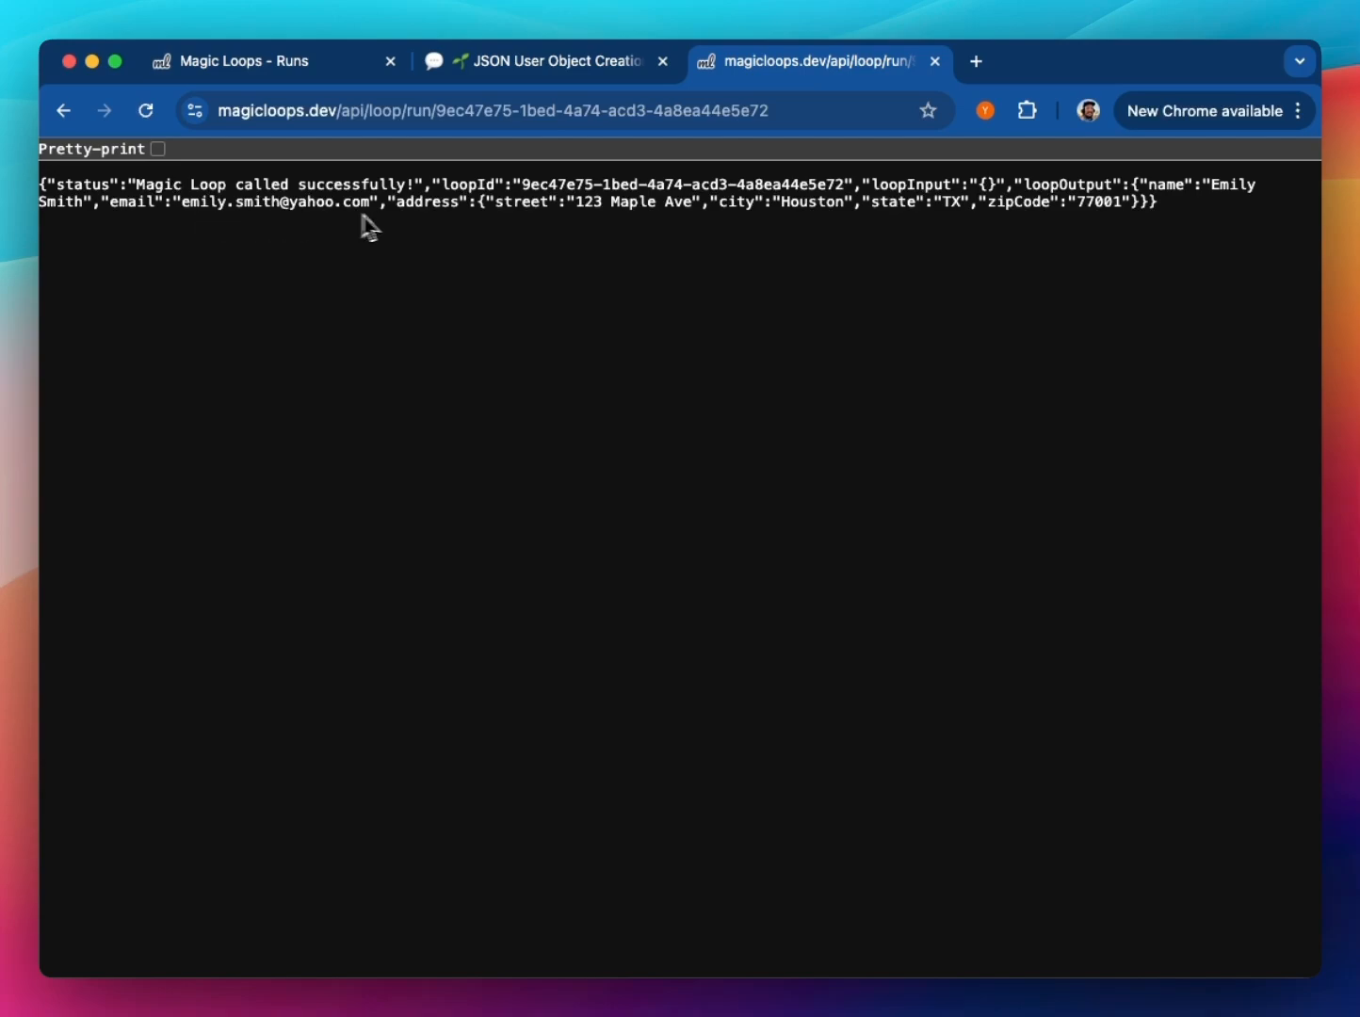
Call the API three more times from the same URL, pretty-printing each JSON response
{"action": "left_click", "coordinate": [812, 119]}
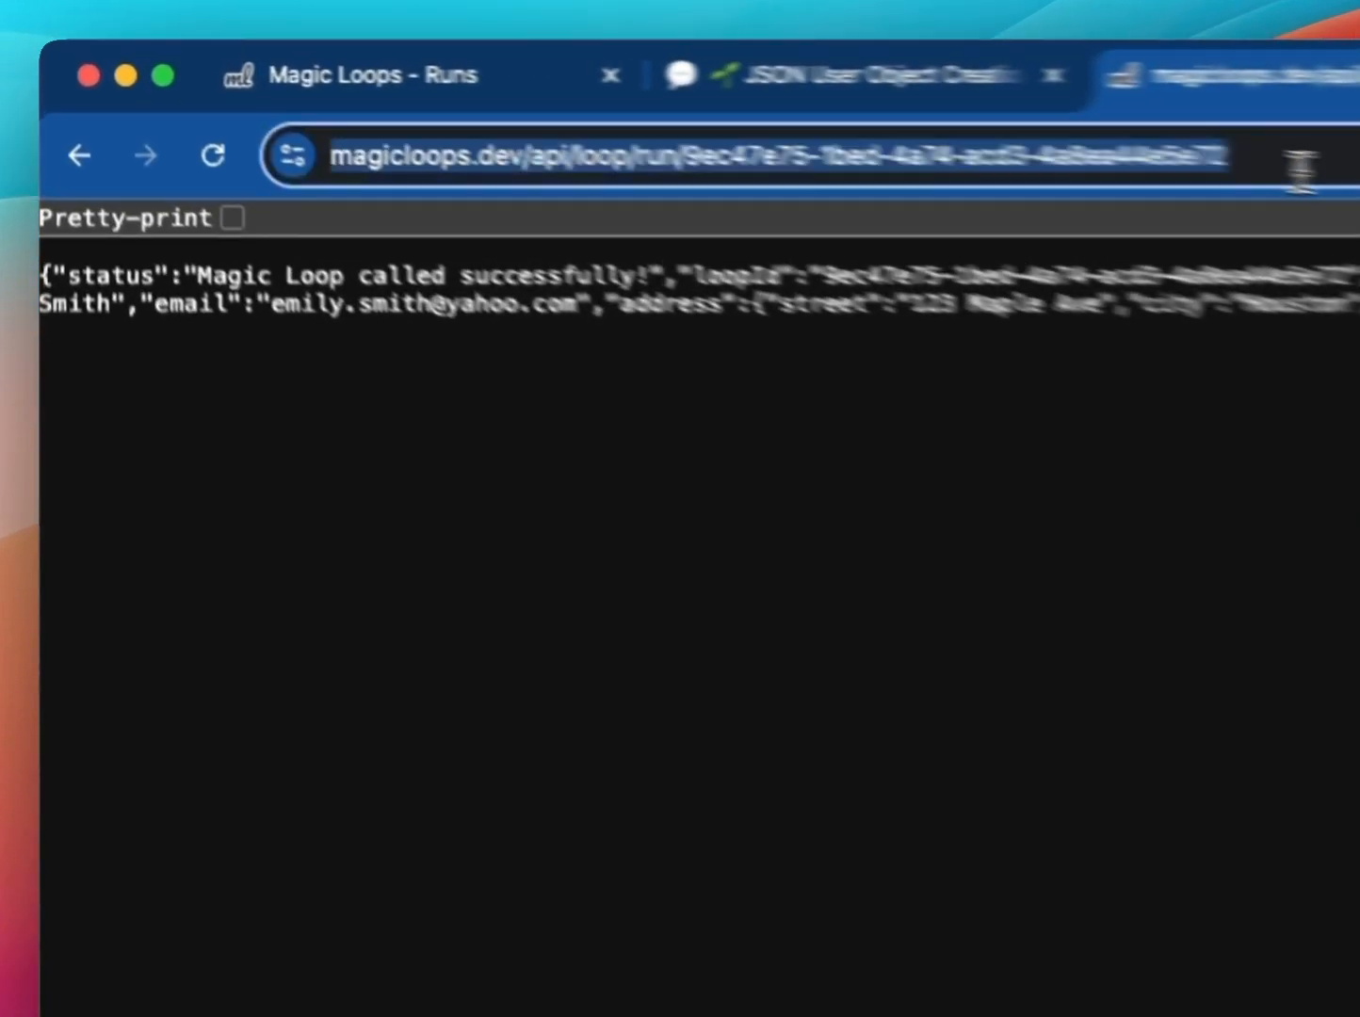
{"action": "key", "text": "Return"}
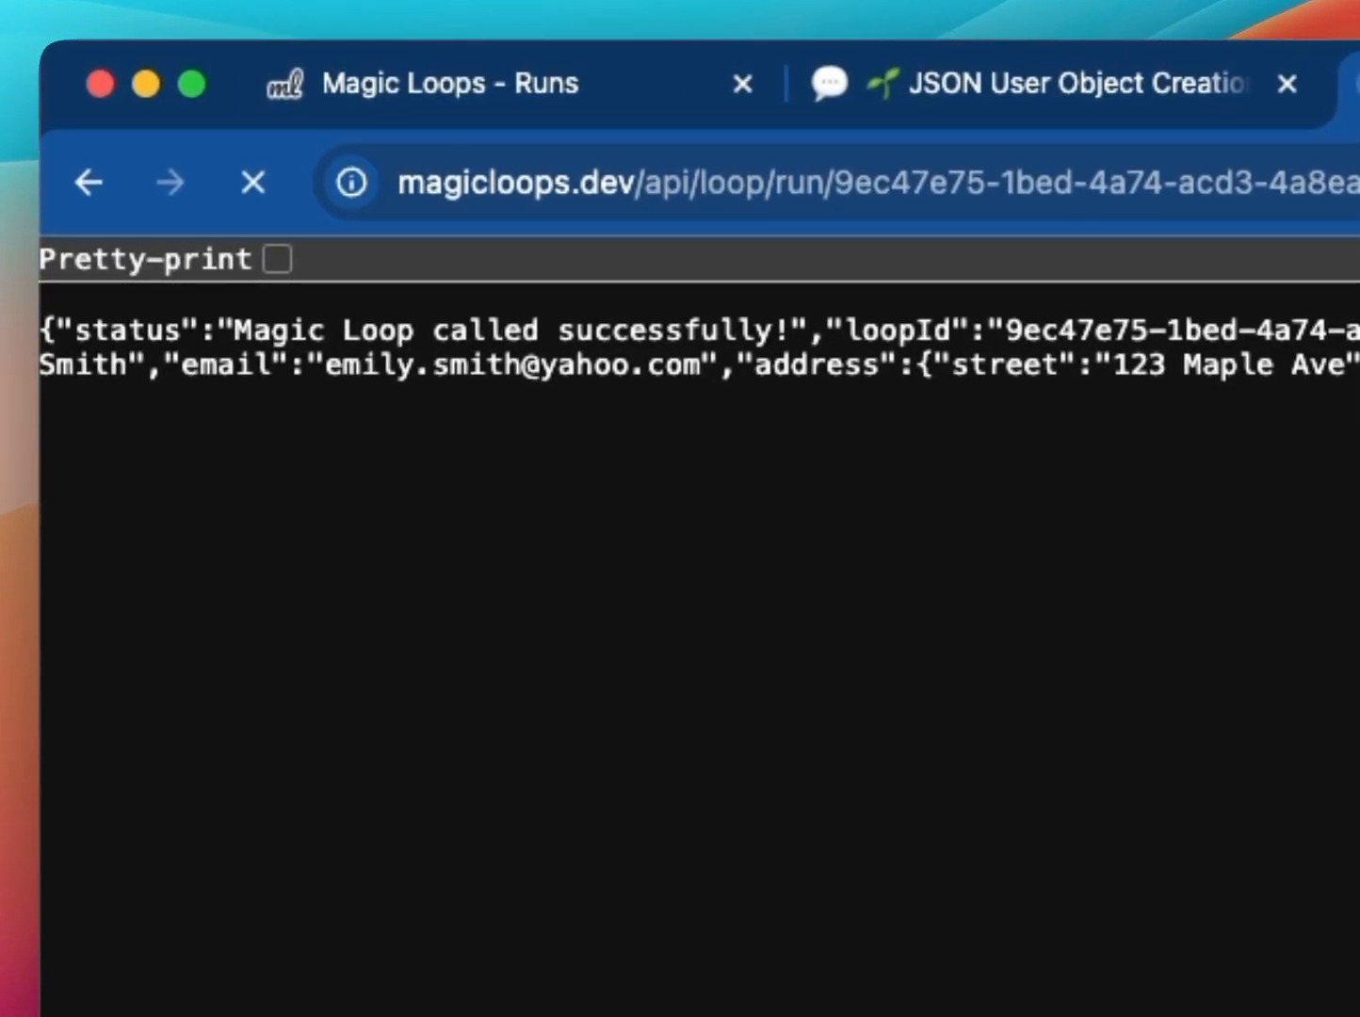
{"action": "left_click", "coordinate": [279, 261]}
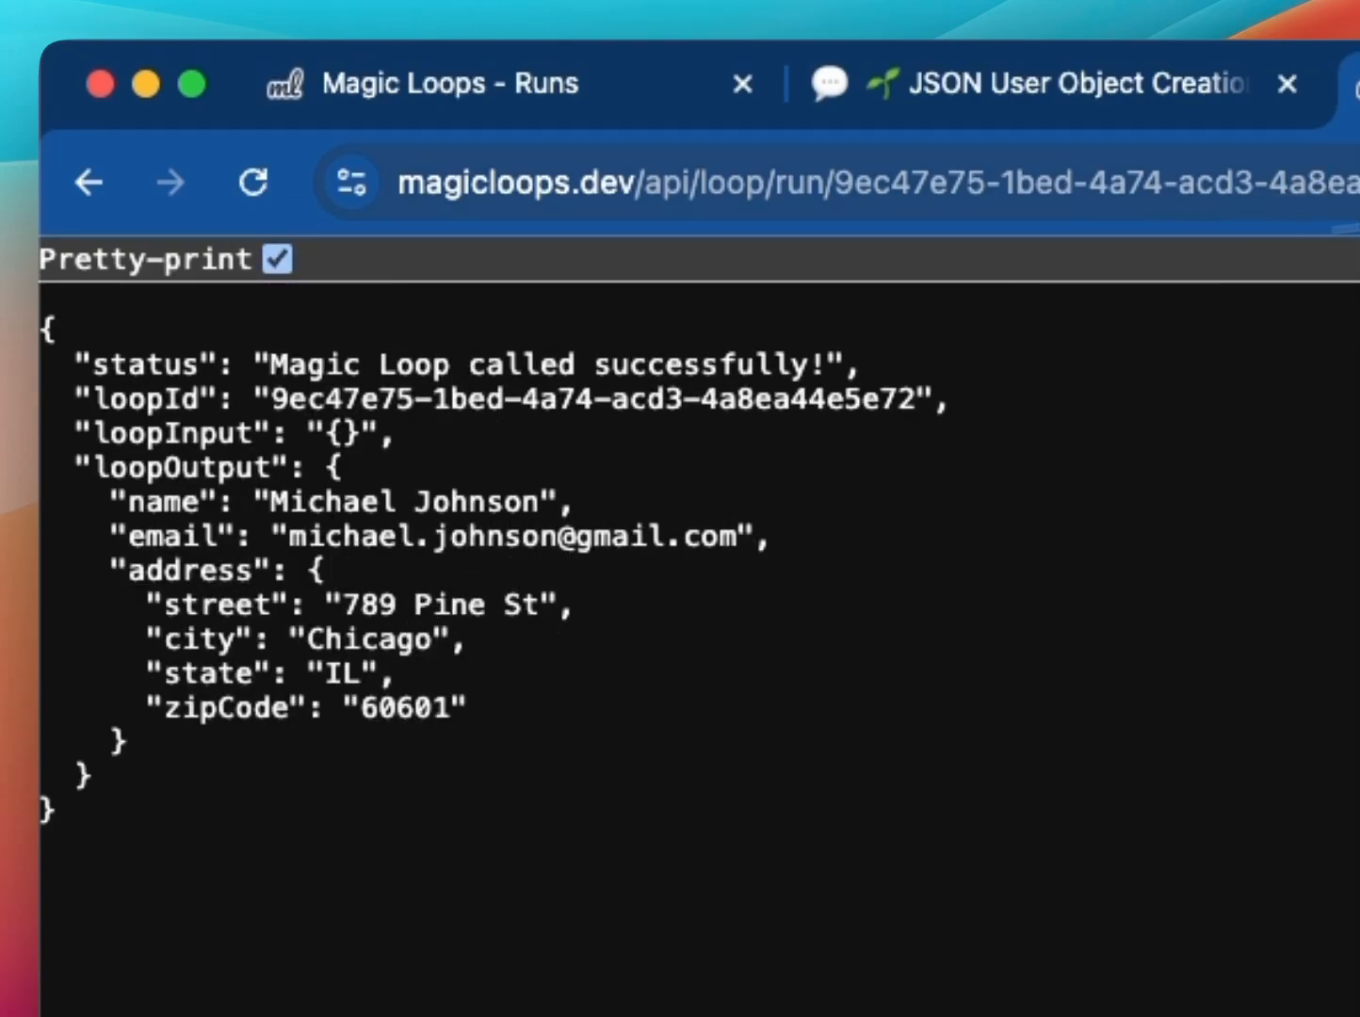
{"action": "left_click", "coordinate": [1346, 193]}
{"action": "key", "text": "Return"}
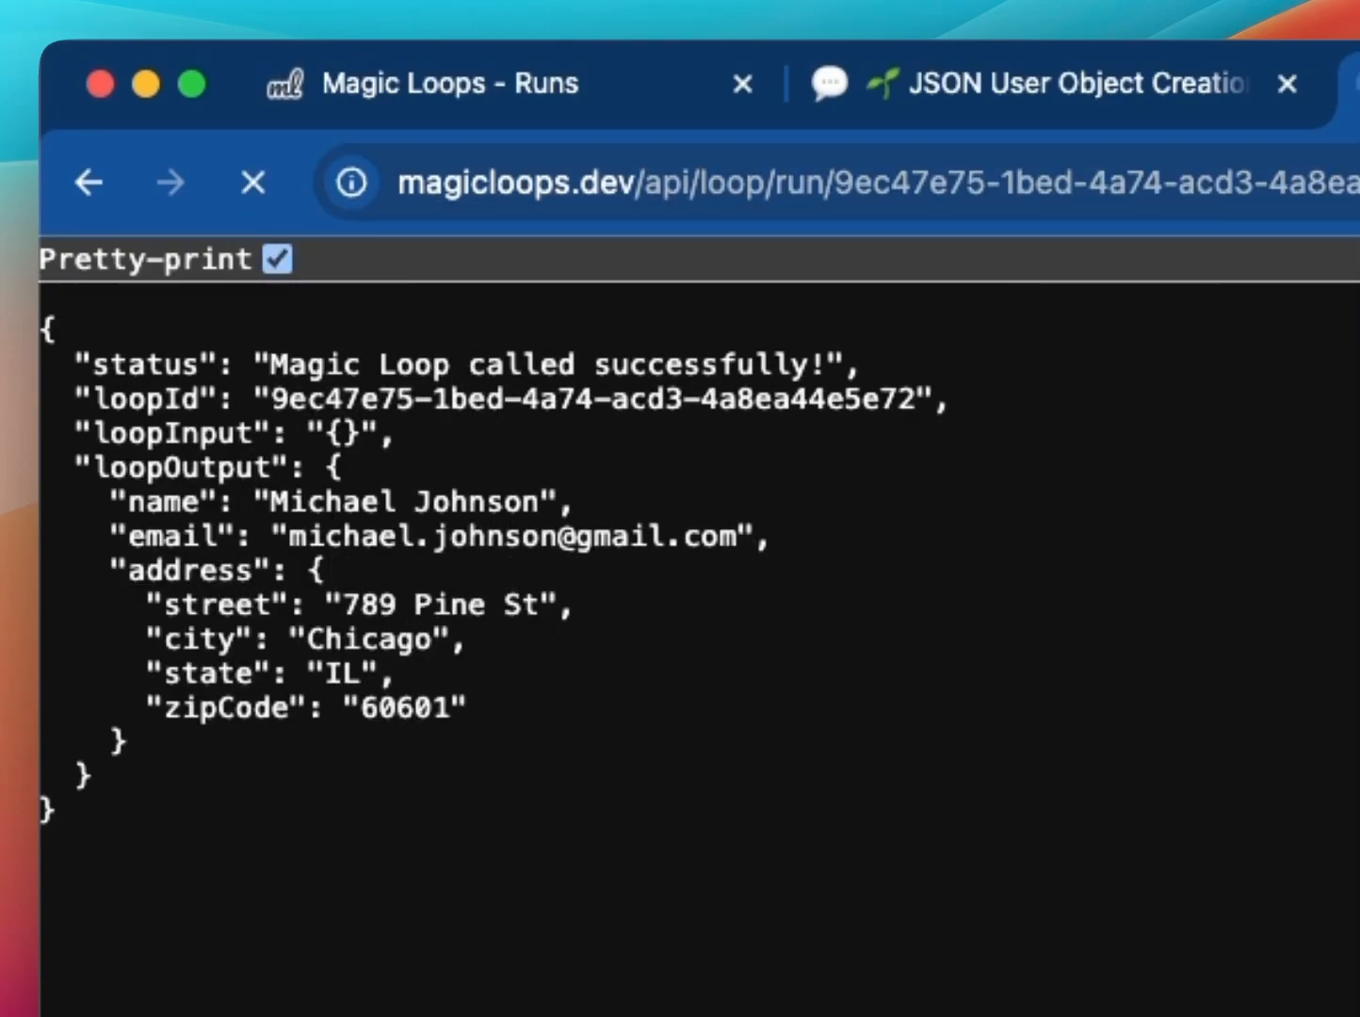
{"action": "left_click", "coordinate": [279, 261]}
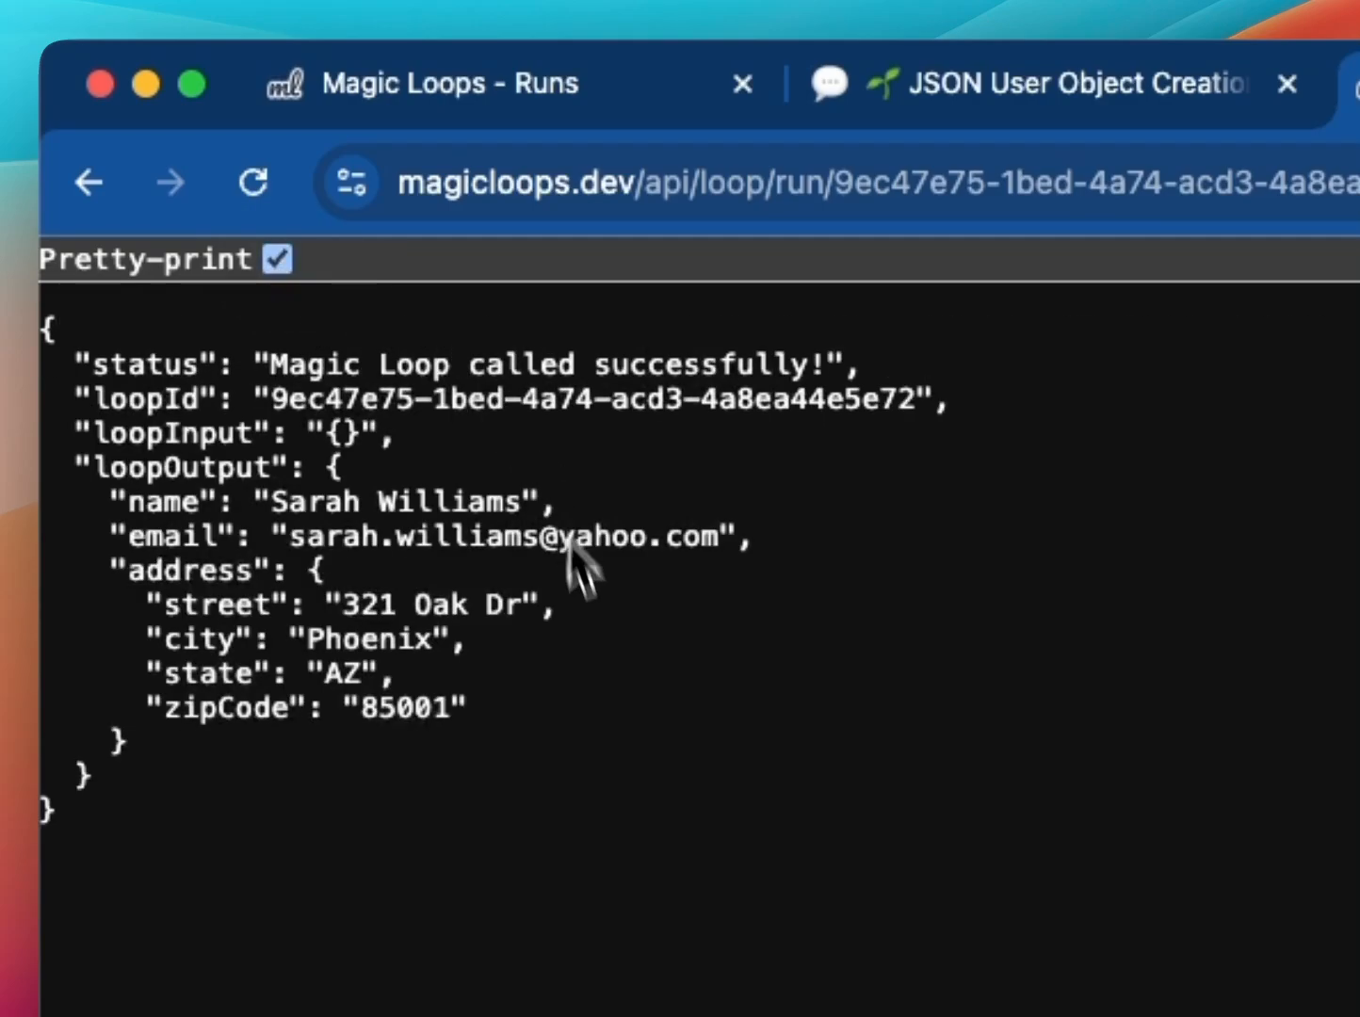
{"action": "left_click", "coordinate": [1347, 188]}
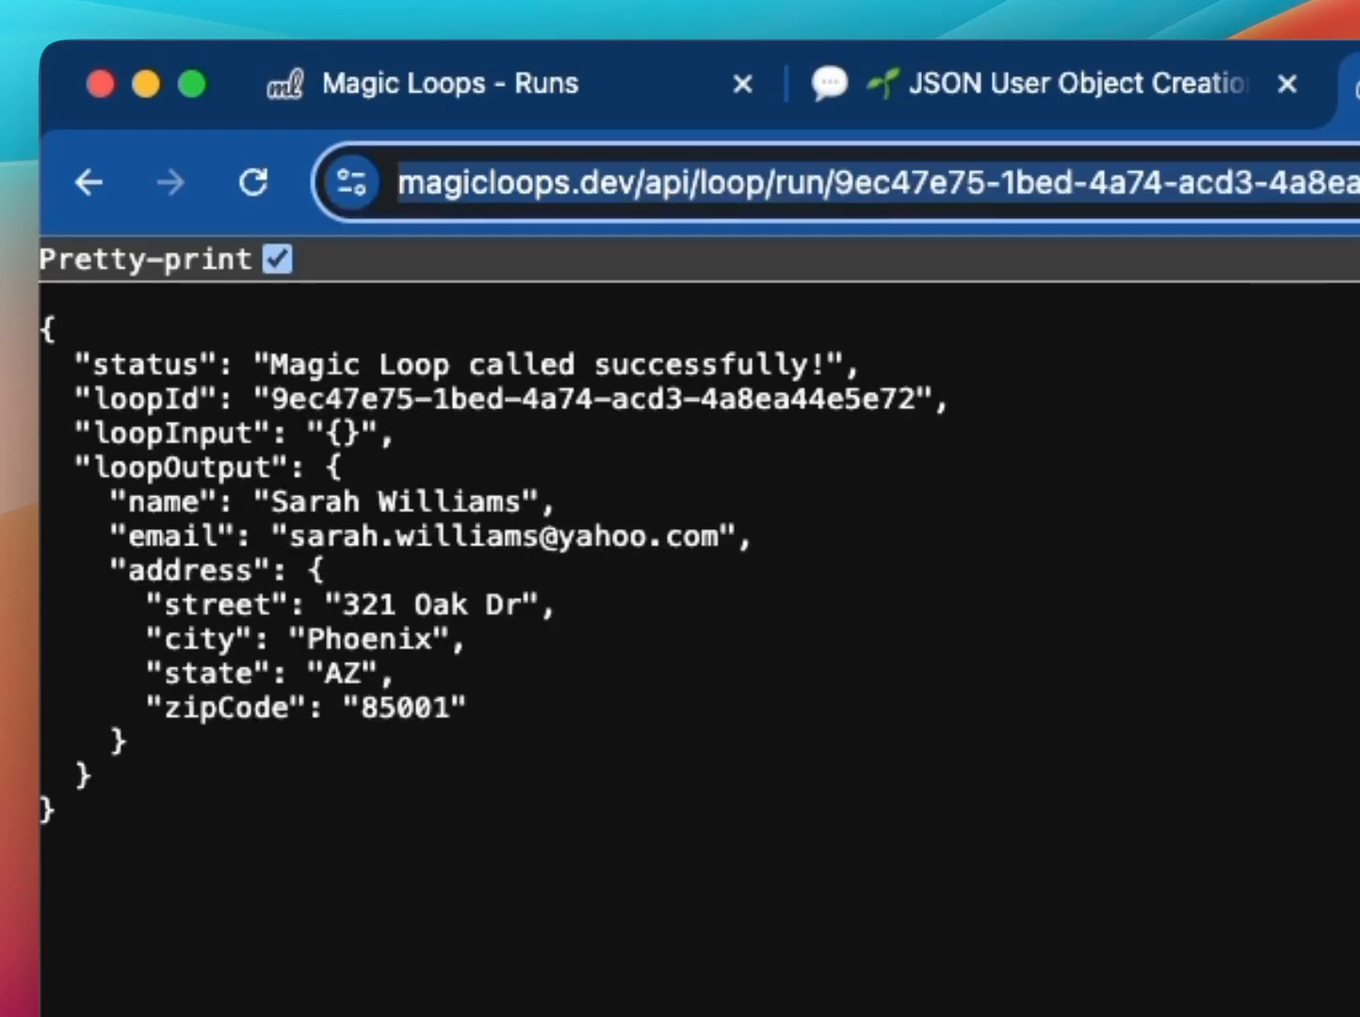
{"action": "key", "text": "Return"}
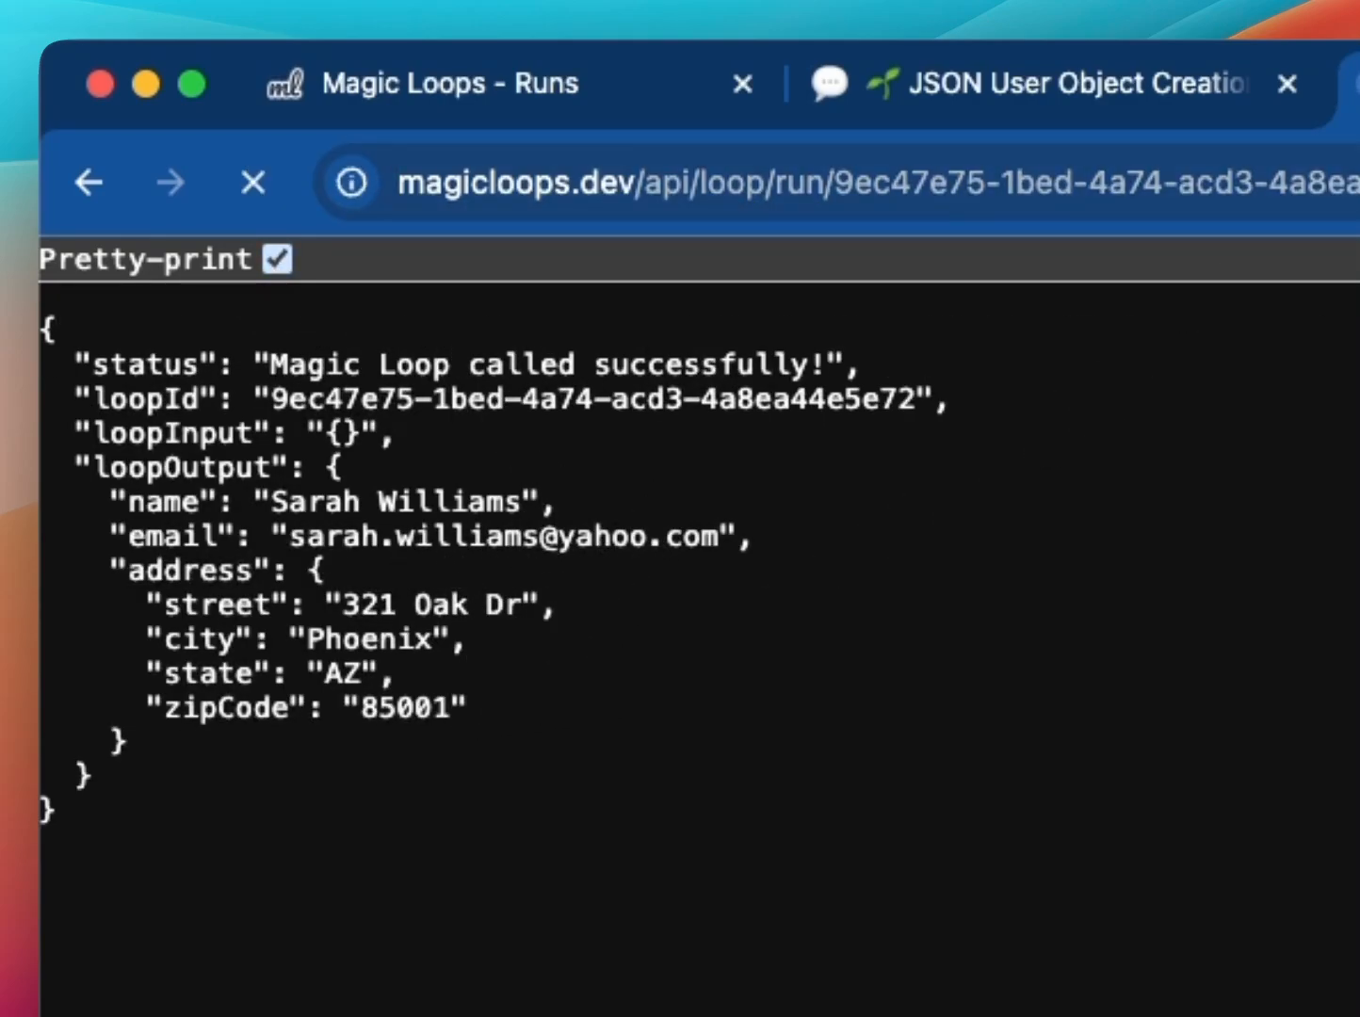
{"action": "left_click", "coordinate": [278, 260]}
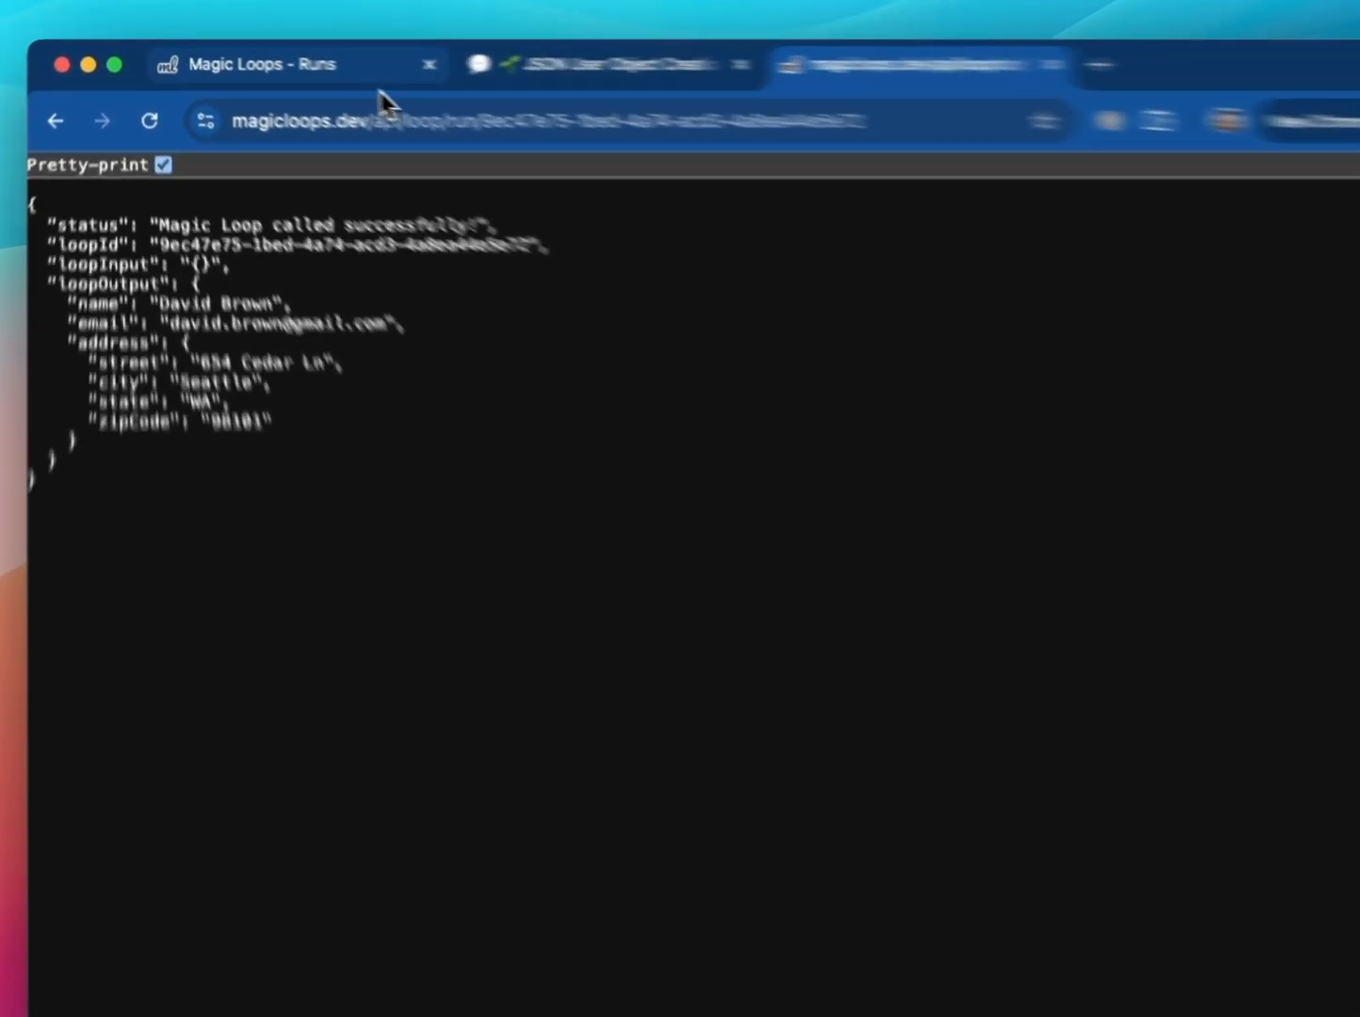
Return to the loop's Runs page and examine the block outputs of the three most recent API runs
{"action": "left_click", "coordinate": [301, 62]}
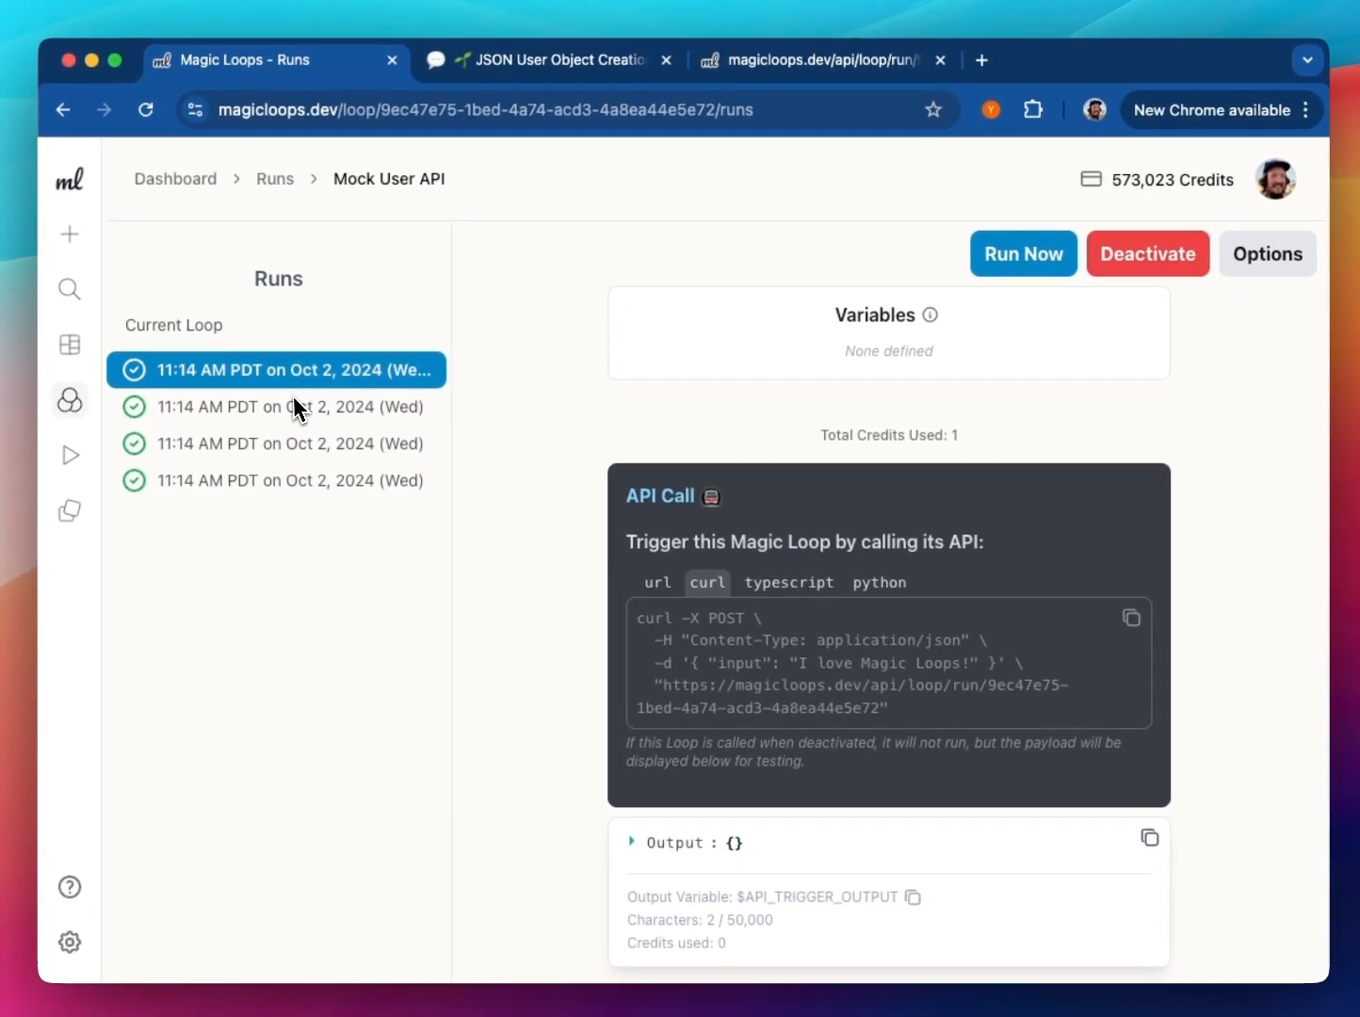
{"action": "scroll", "coordinate": [477, 413], "scroll_direction": "down", "scroll_amount": 10}
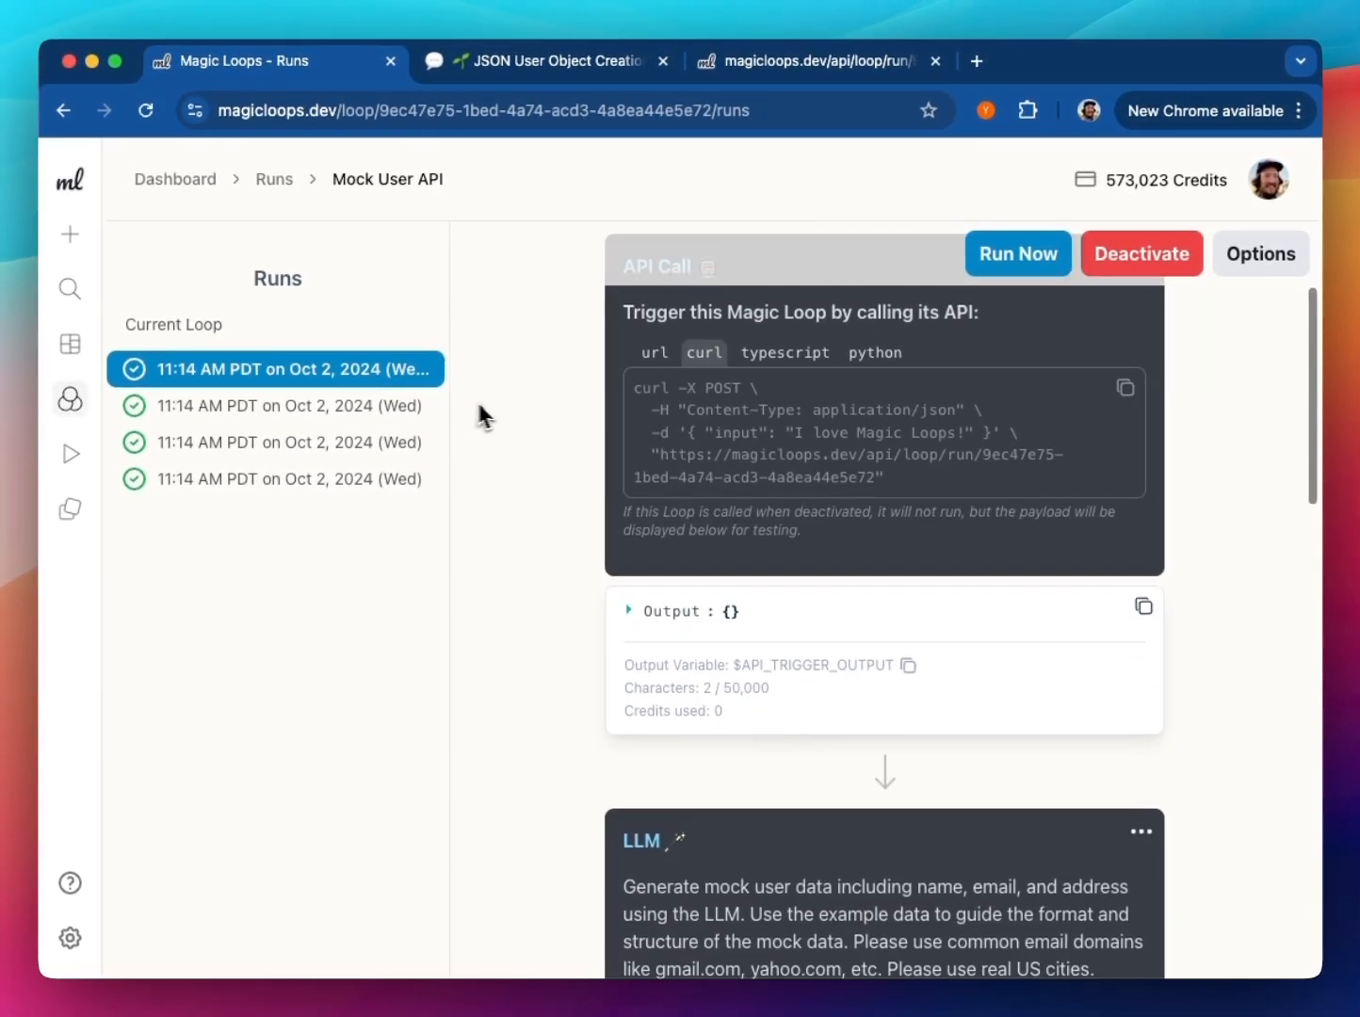
{"action": "left_click", "coordinate": [360, 406]}
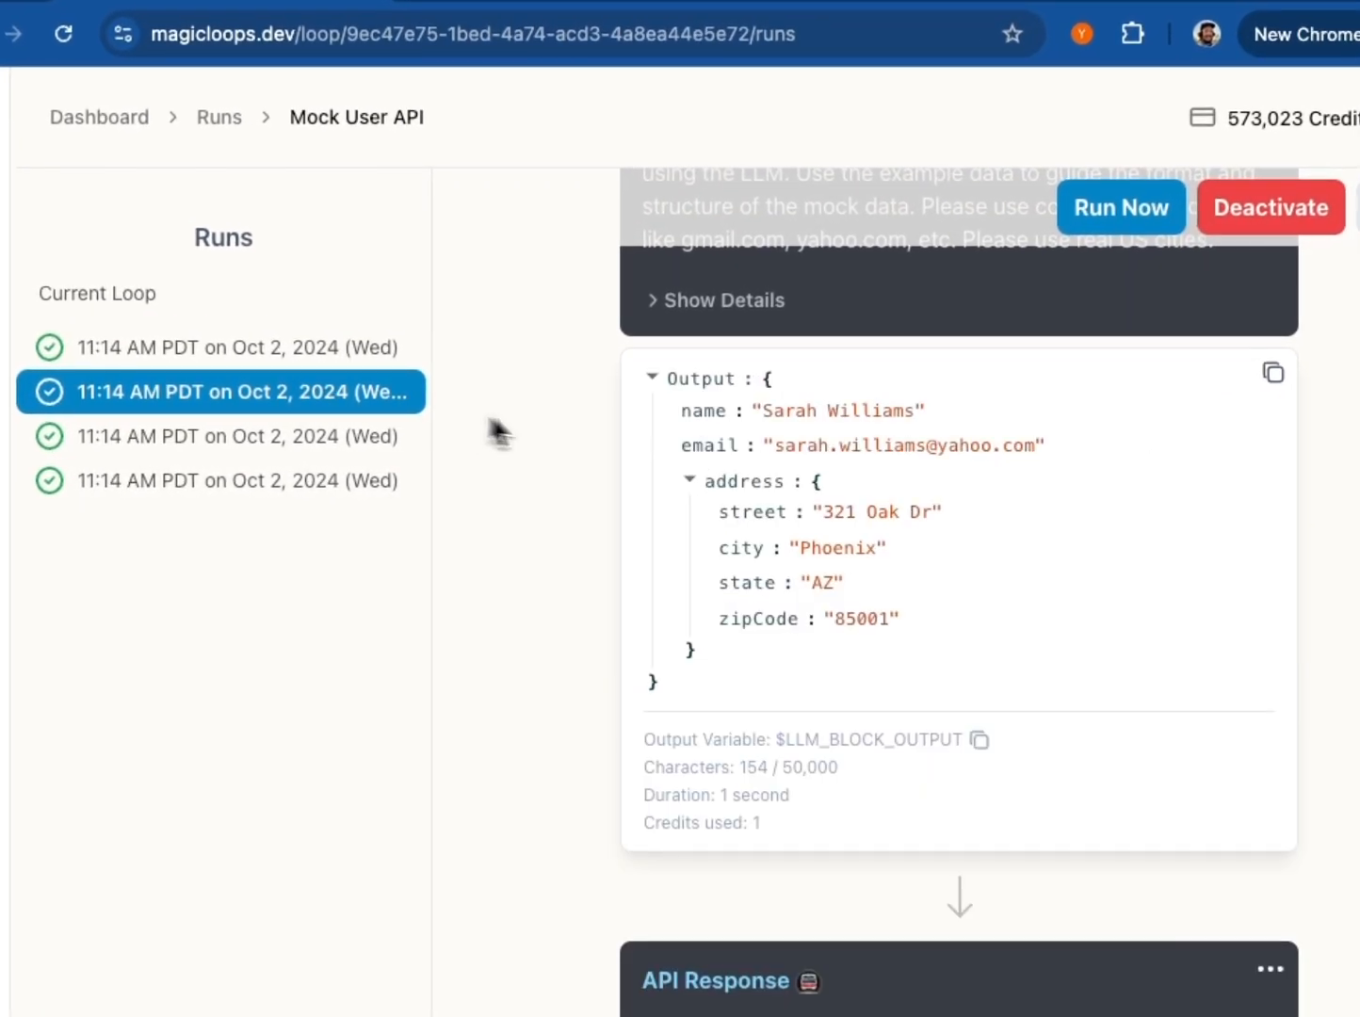
{"action": "left_click", "coordinate": [382, 435]}
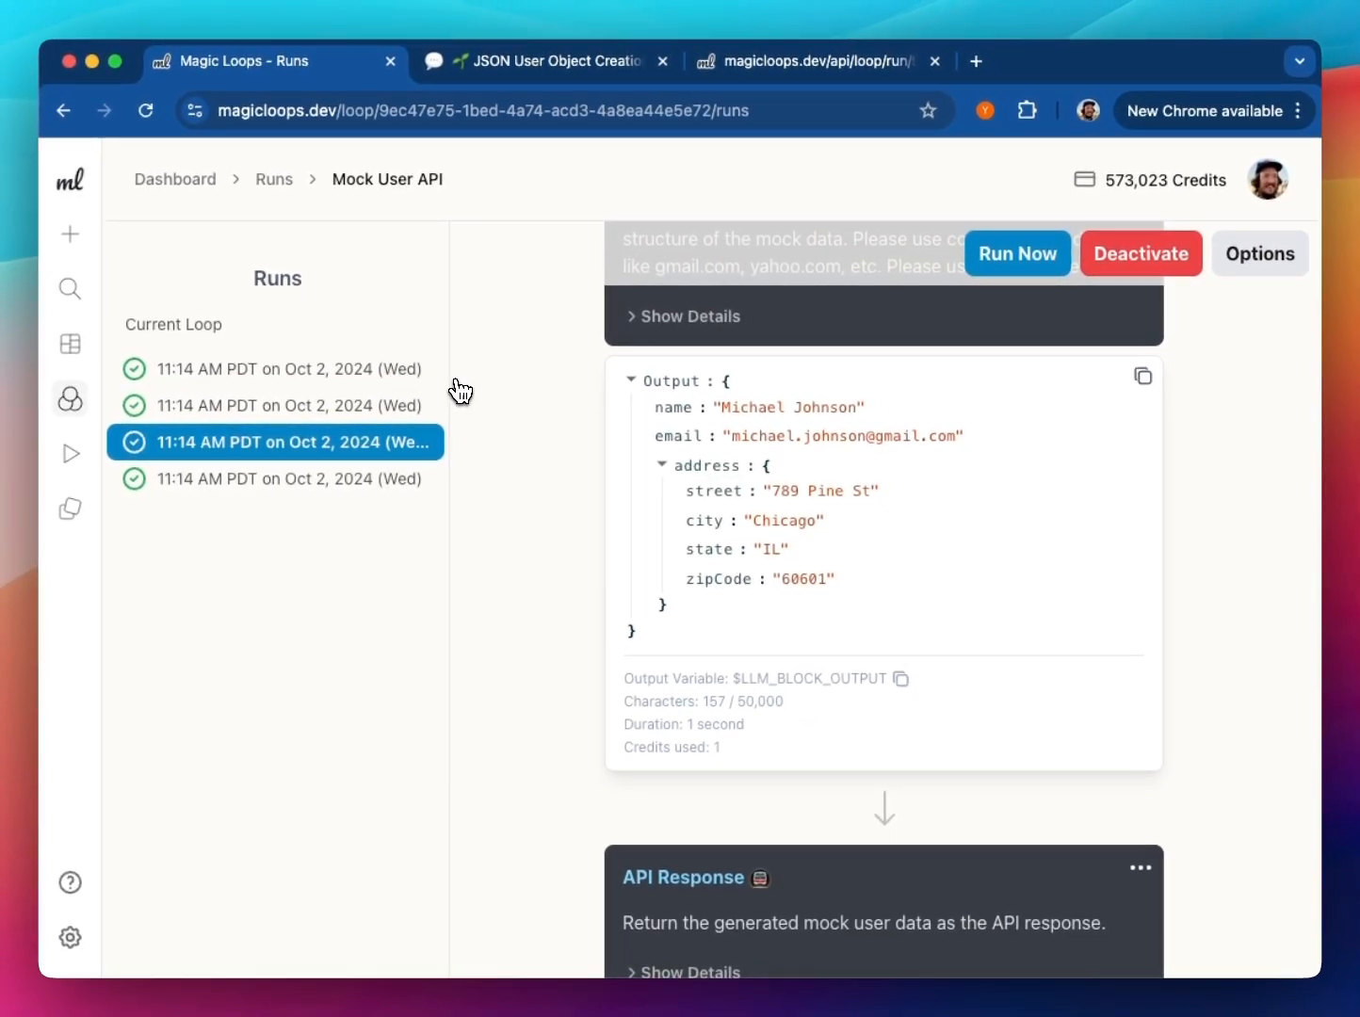
{"action": "left_click", "coordinate": [357, 371]}
{"action": "scroll", "coordinate": [546, 364], "scroll_direction": "up", "scroll_amount": 10}
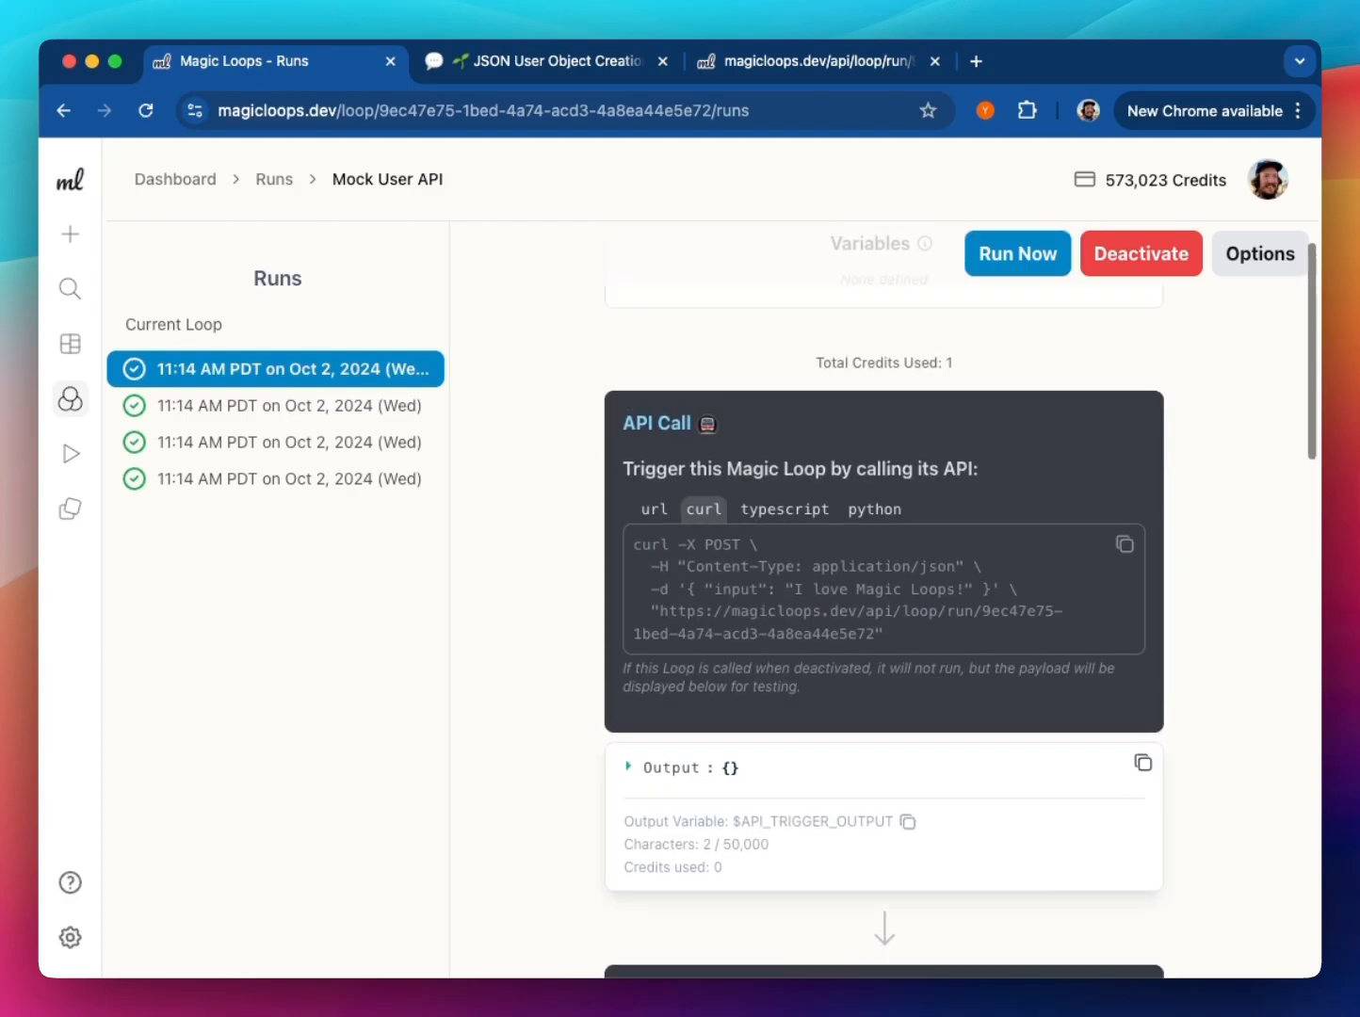
{"action": "scroll", "coordinate": [883, 612], "scroll_direction": "down", "scroll_amount": 3}
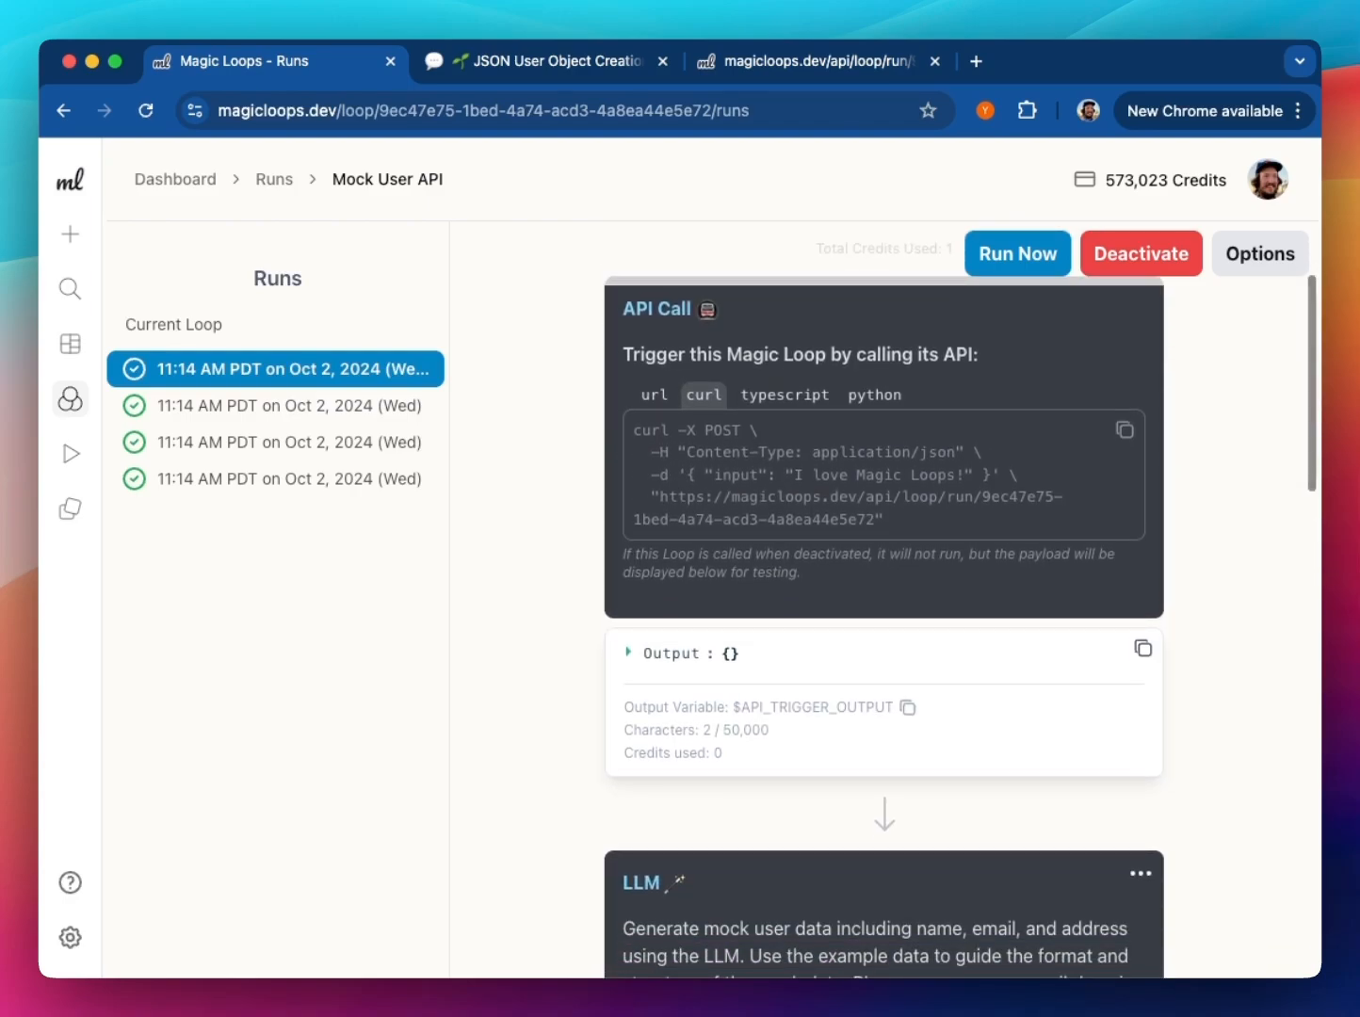